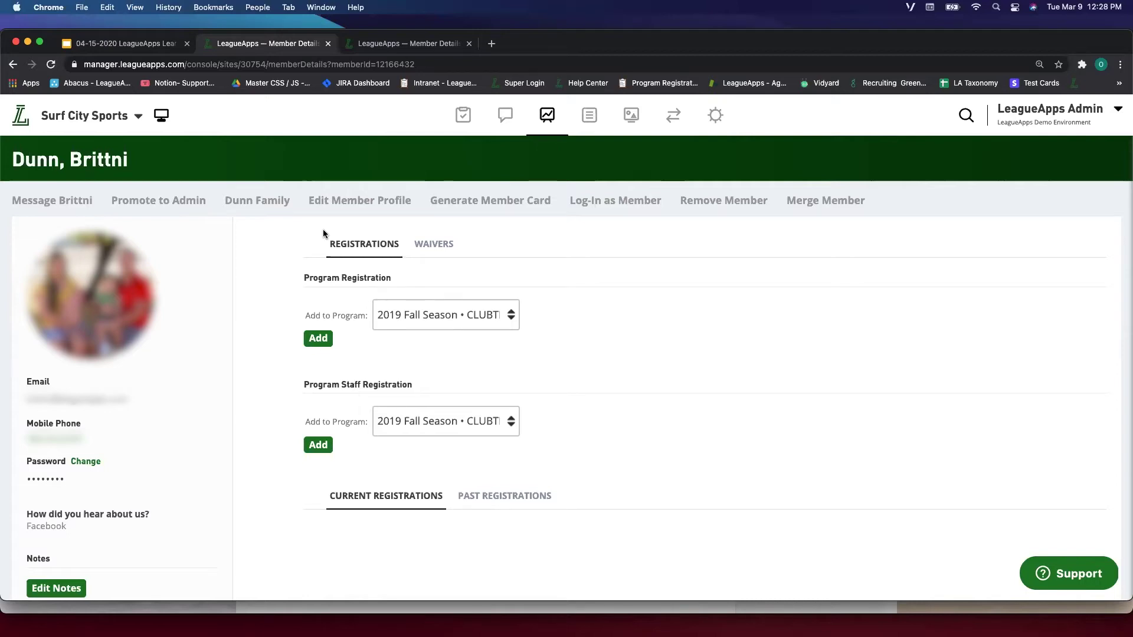
# - Open the mother's family account from her member profile
pyautogui.click(271, 208)
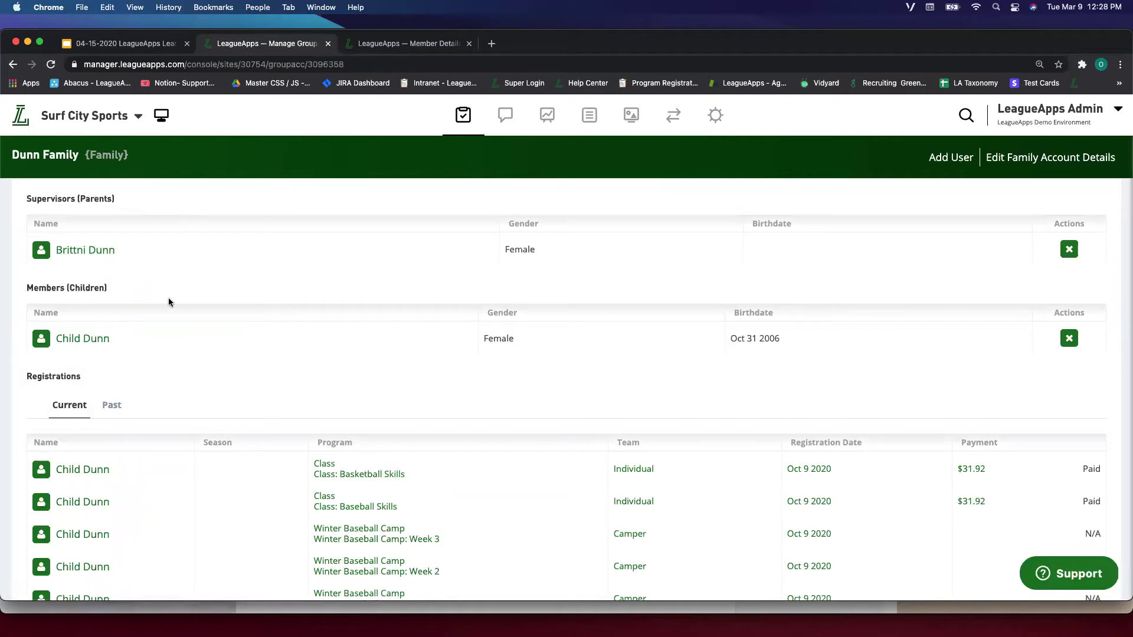
# - Open the father's separate family account and inspect the child's name, gender and birthdate
pyautogui.click(410, 44)
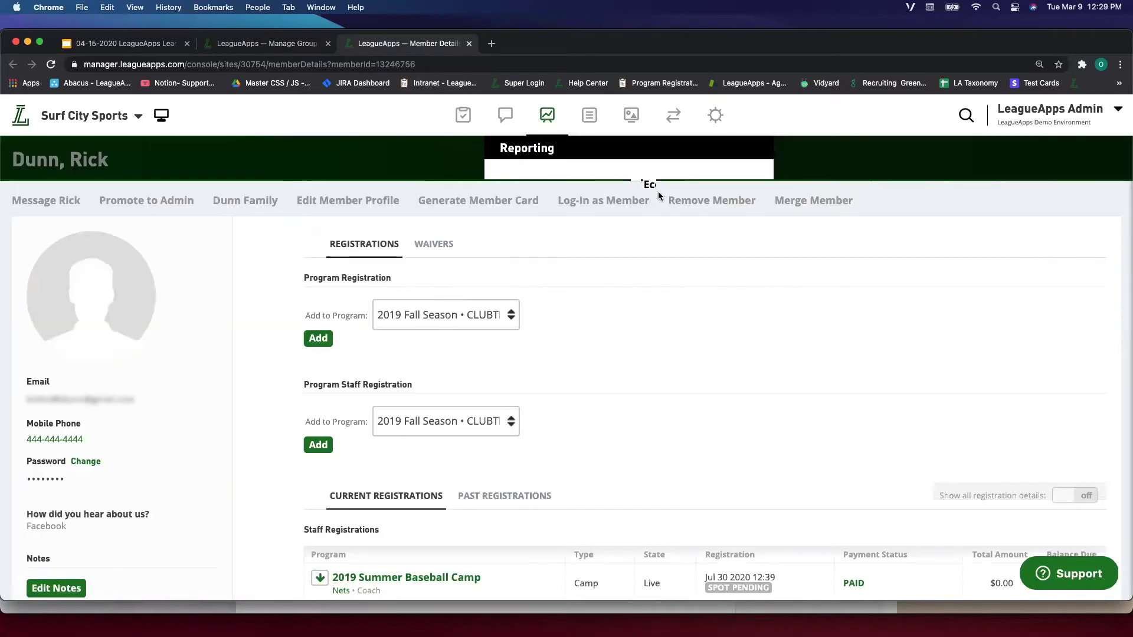
pyautogui.click(235, 196)
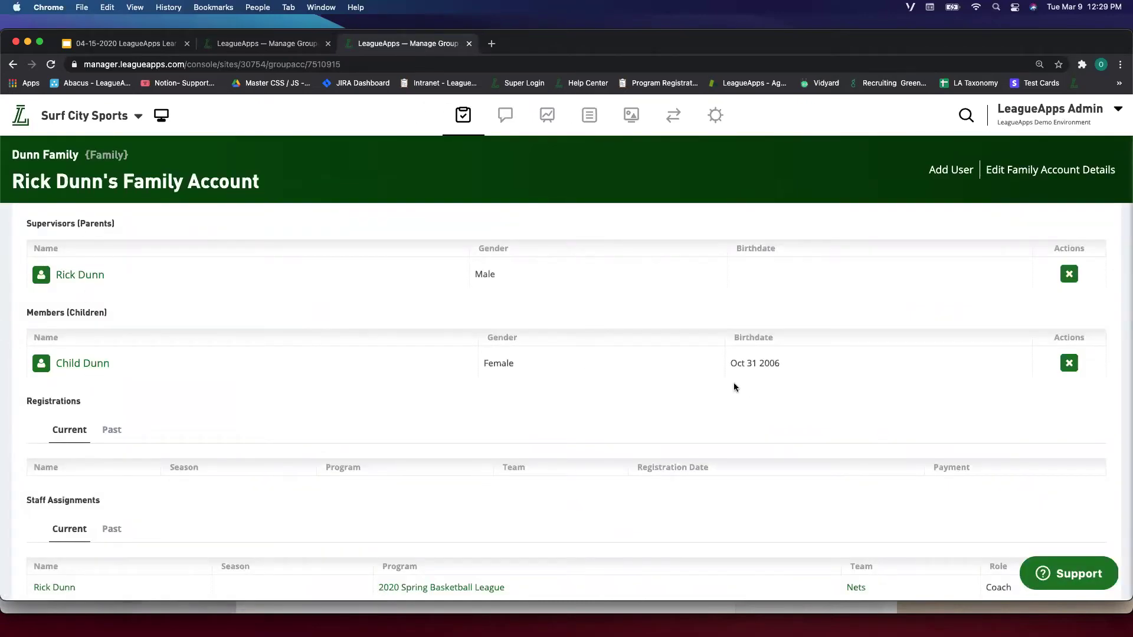
pyautogui.moveTo(731, 367); pyautogui.dragTo(452, 347)
pyautogui.click(788, 365)
pyautogui.click(706, 348)
pyautogui.click(451, 346)
# - Compare the mother's and father's family accounts, ending on the father's account
pyautogui.click(298, 45)
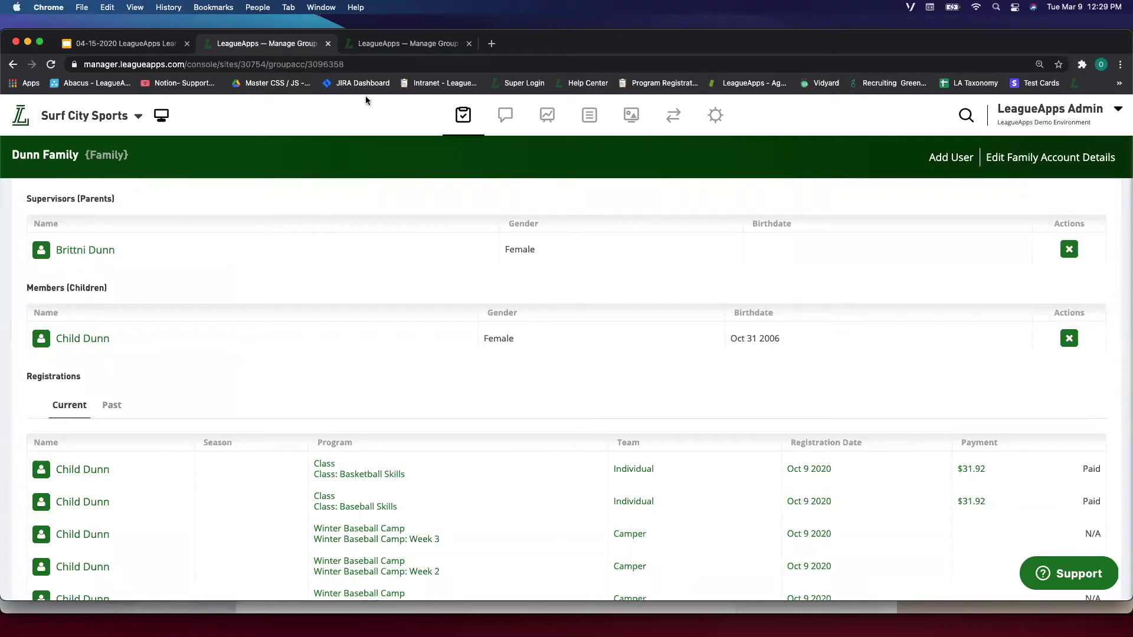
pyautogui.click(383, 52)
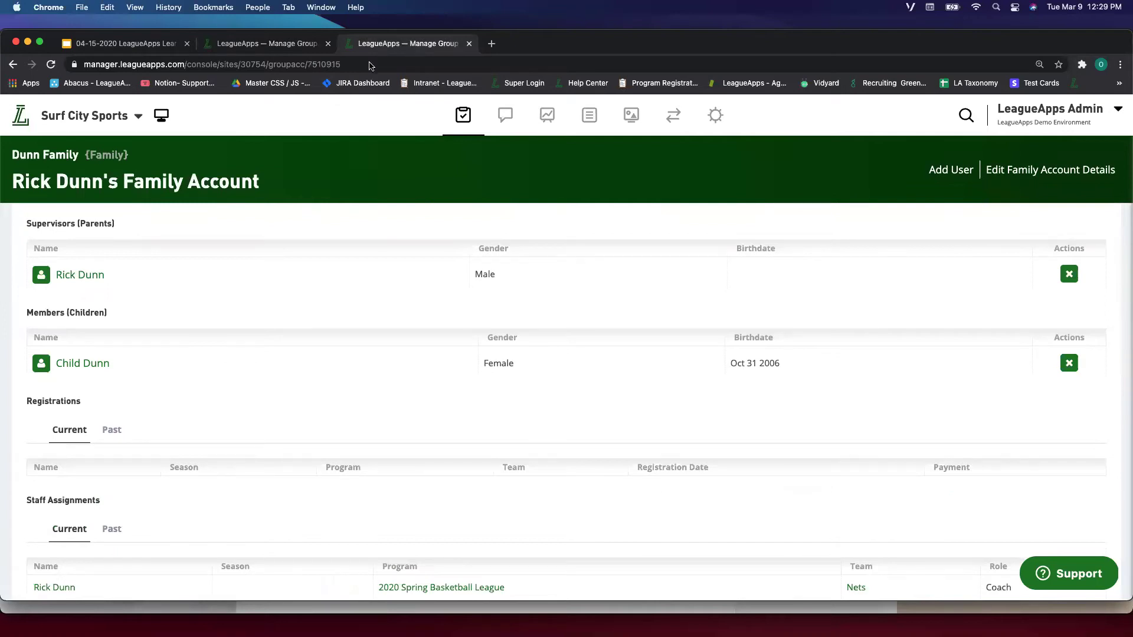
pyautogui.click(301, 47)
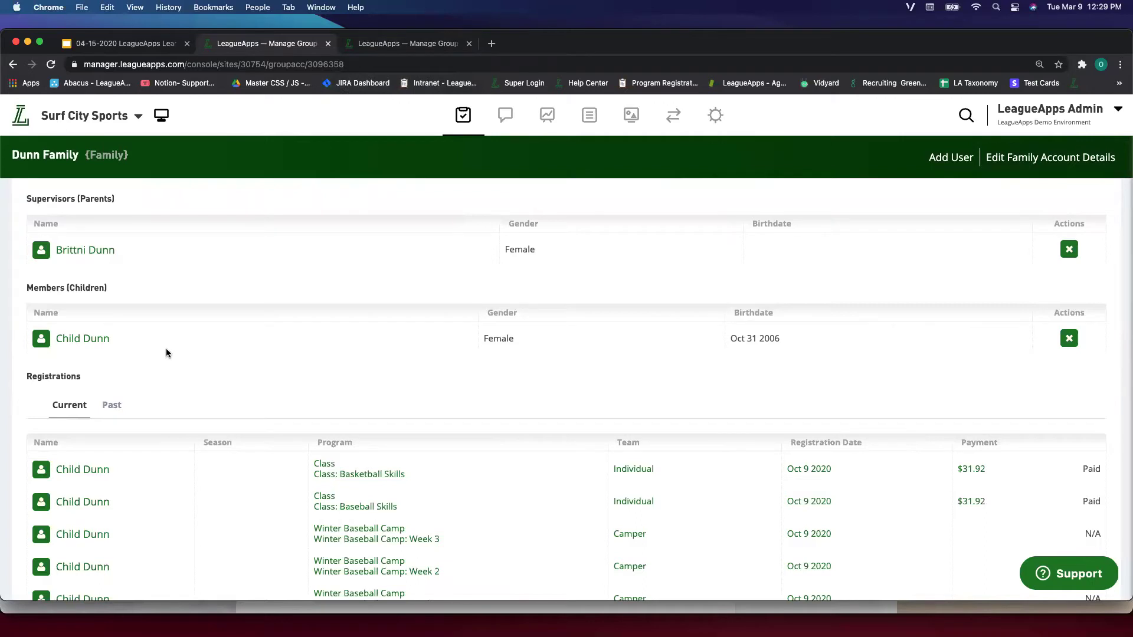
pyautogui.scroll(-5, 263, 467)
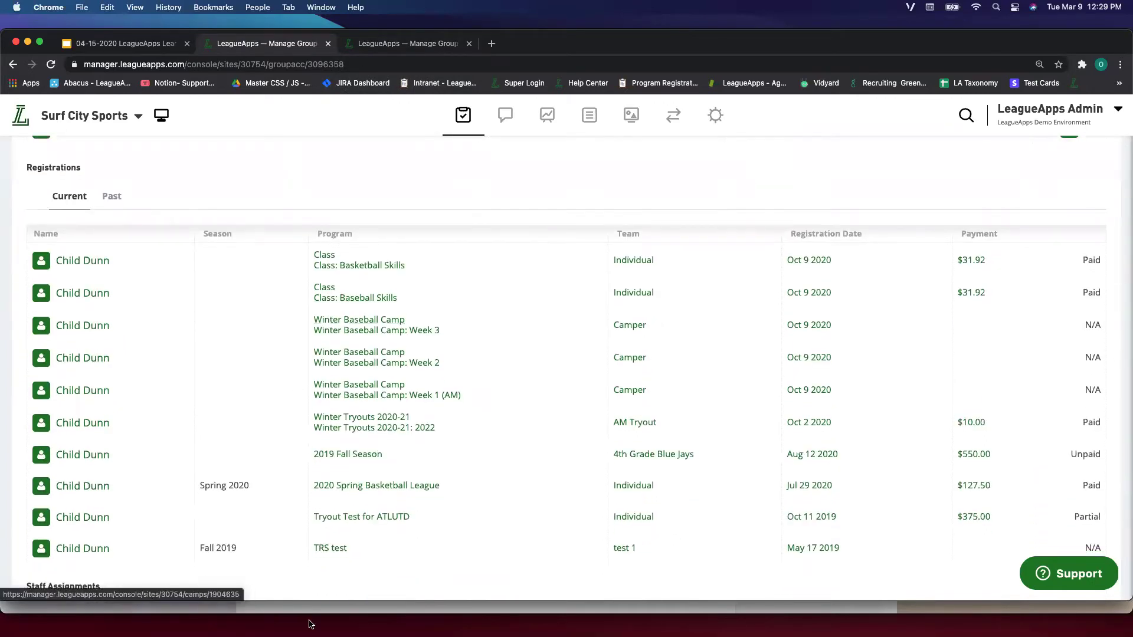
pyautogui.scroll(-1, 267, 301)
pyautogui.scroll(5, 267, 301)
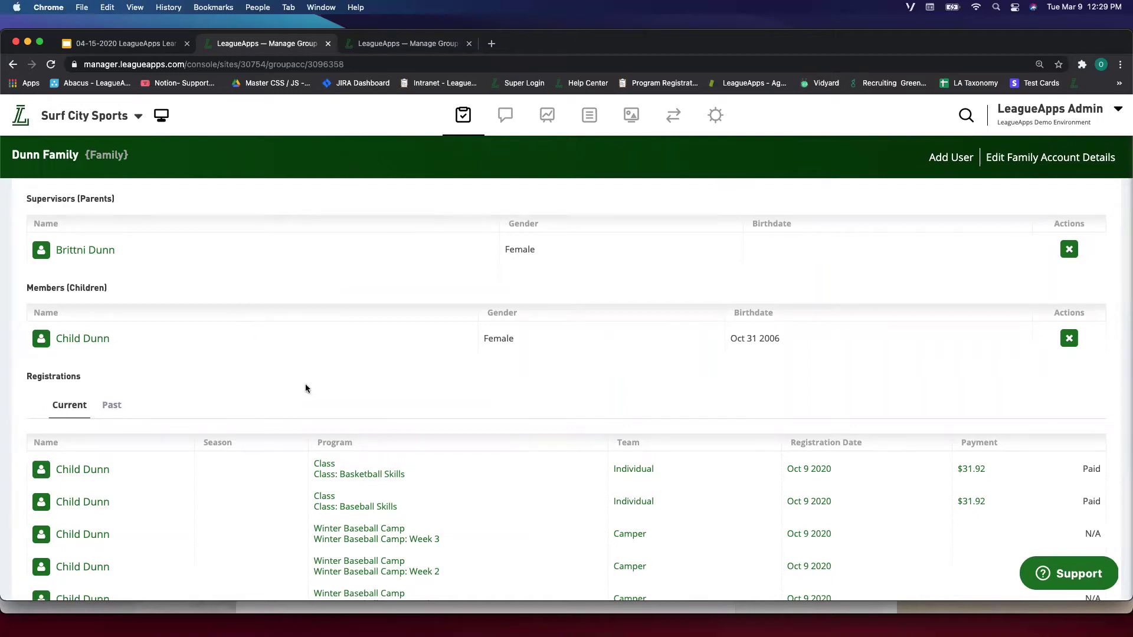
pyautogui.click(394, 46)
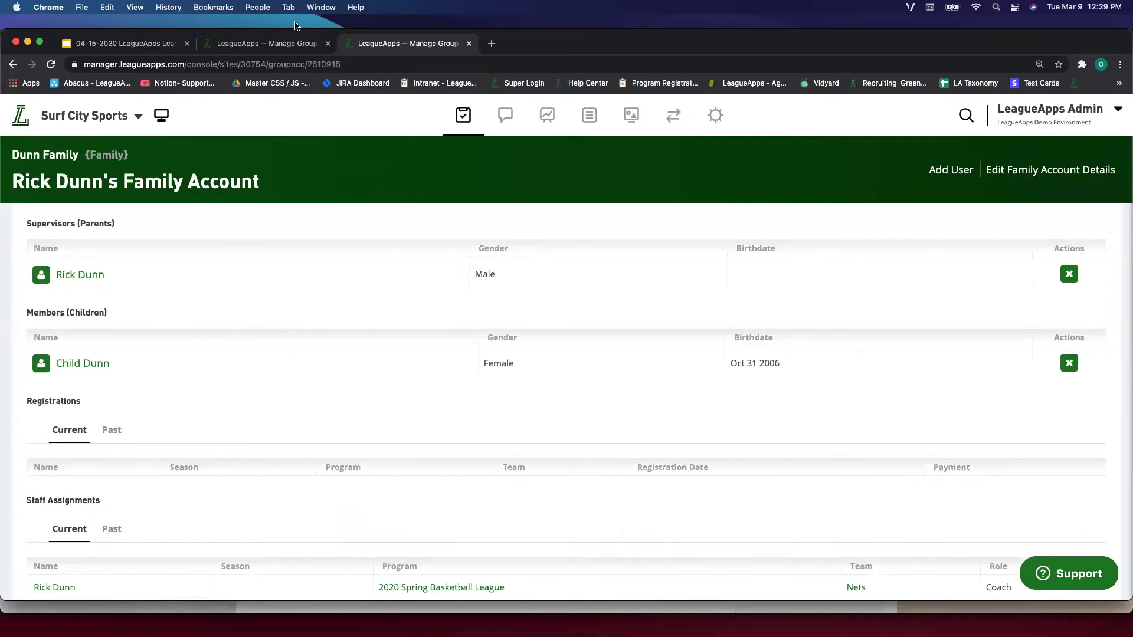
# - Remove the father as supervisor from his duplicate family account
pyautogui.moveTo(6, 189); pyautogui.dragTo(129, 183)
pyautogui.click(210, 228)
pyautogui.scroll(-2, 905, 388)
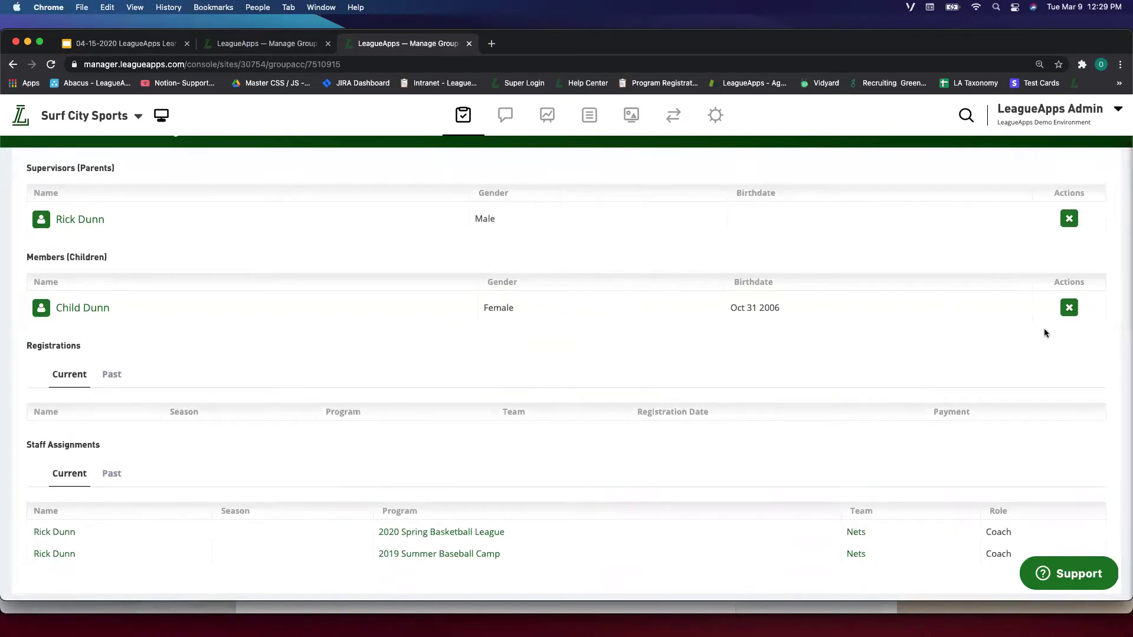
pyautogui.scroll(1, 1079, 249)
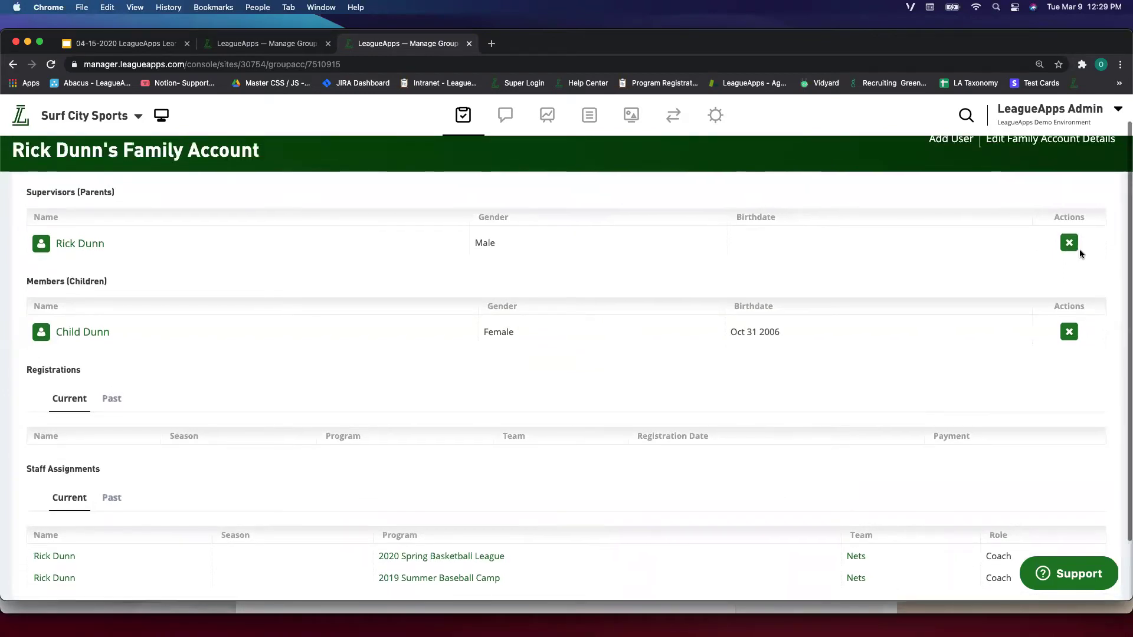
pyautogui.scroll(1, 1069, 254)
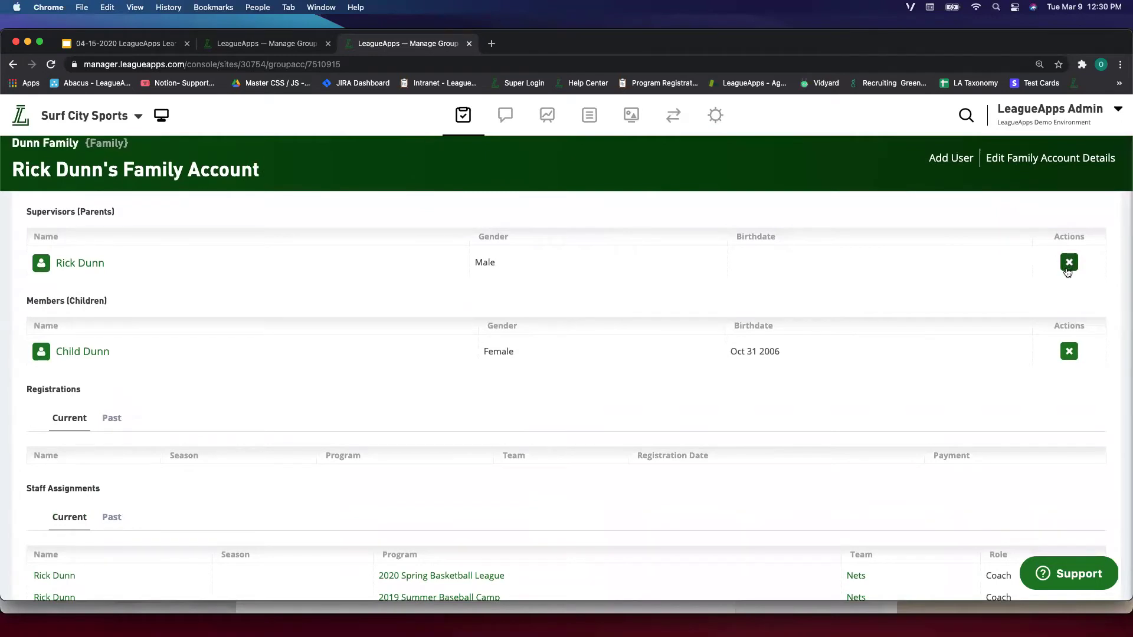
pyautogui.click(1068, 267)
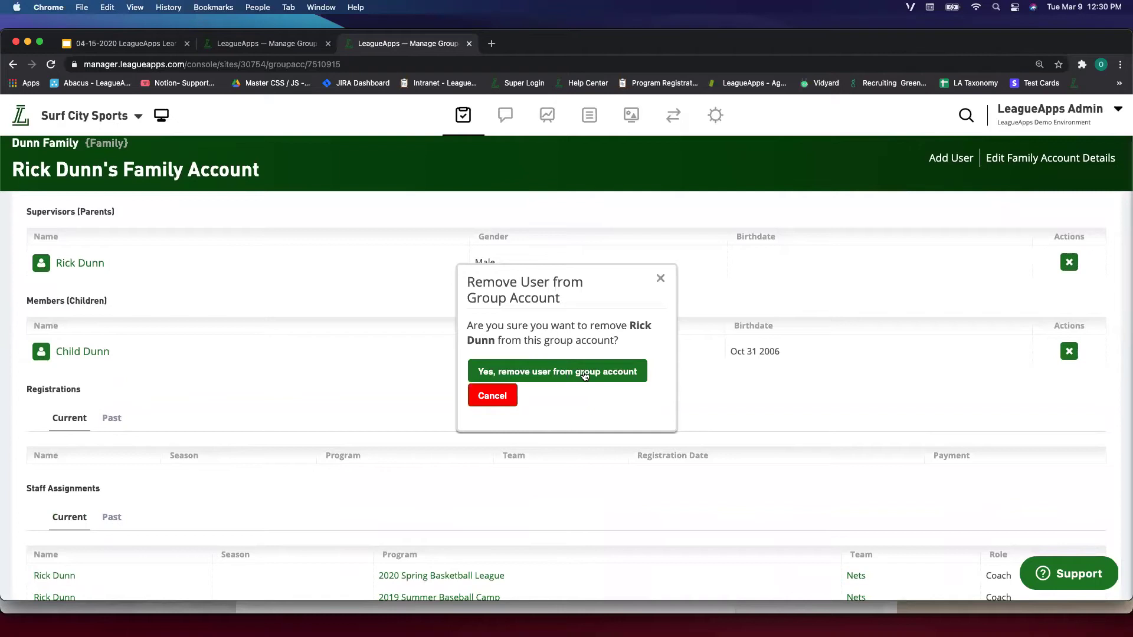
pyautogui.click(584, 376)
# - Remove the child member from the father's account and return to his profile
pyautogui.click(1069, 320)
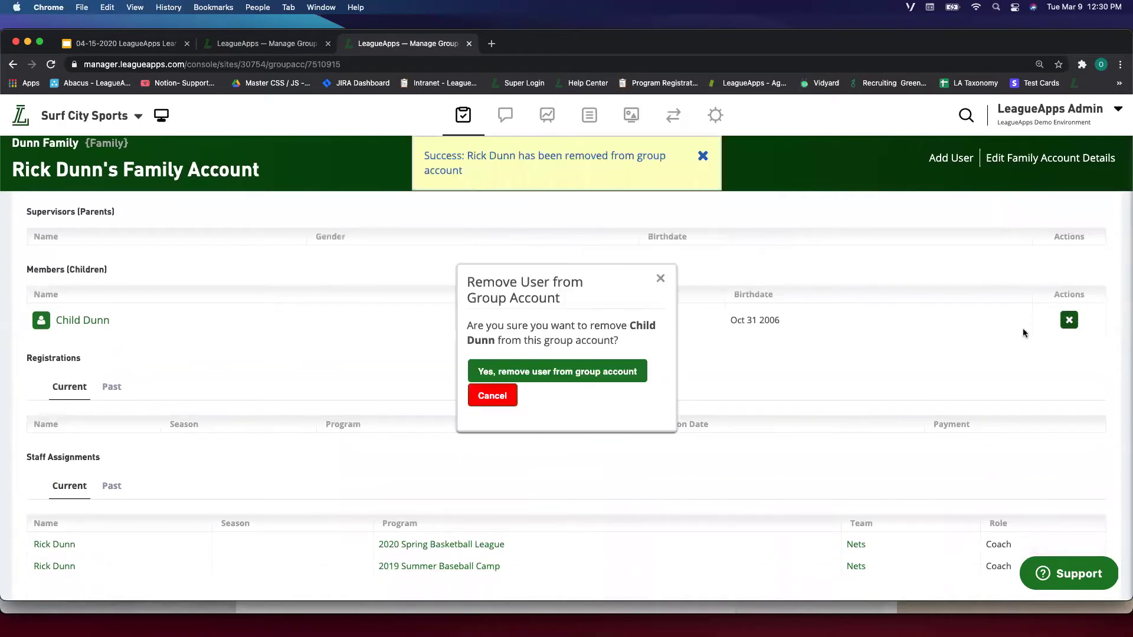
pyautogui.click(603, 367)
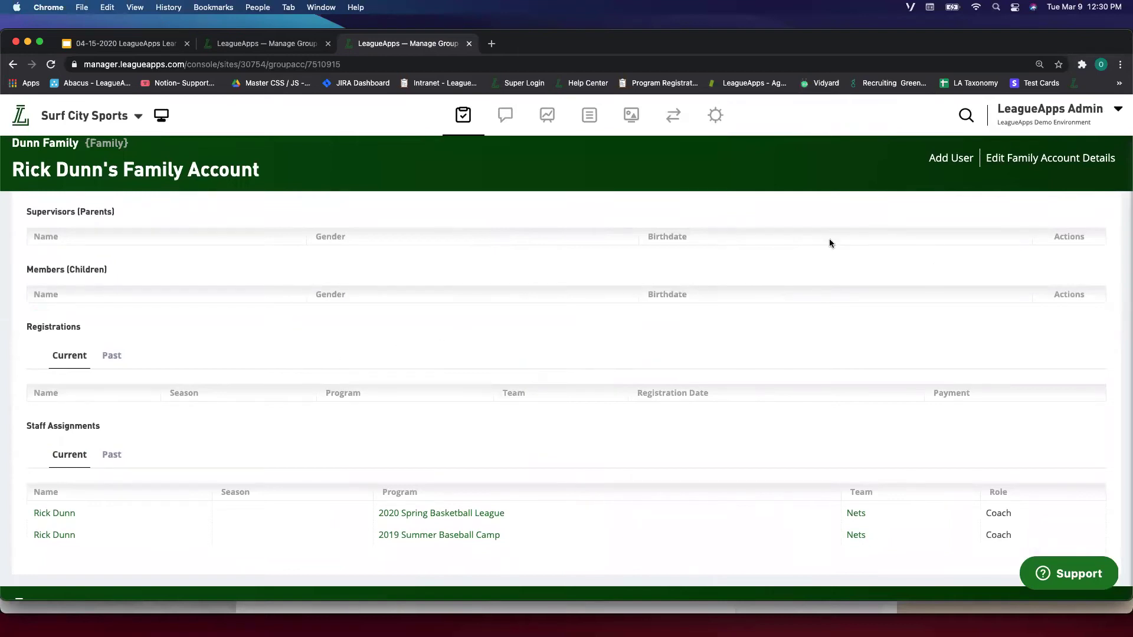
pyautogui.click(13, 65)
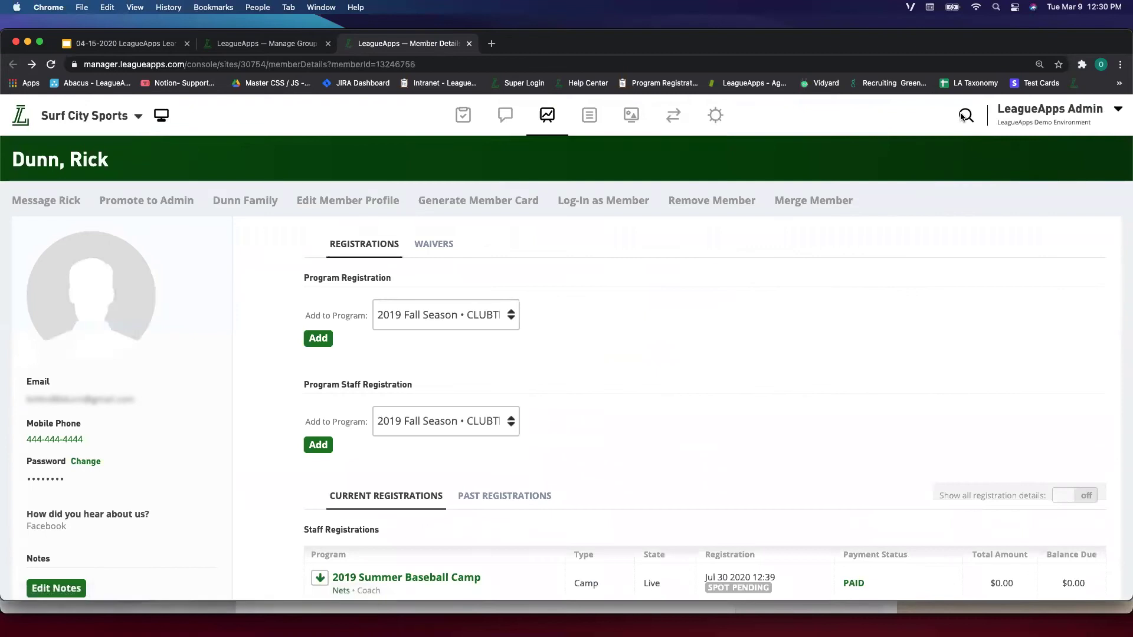
# - Verify the father's family account is empty, then switch back to the mother's account
pyautogui.click(944, 131)
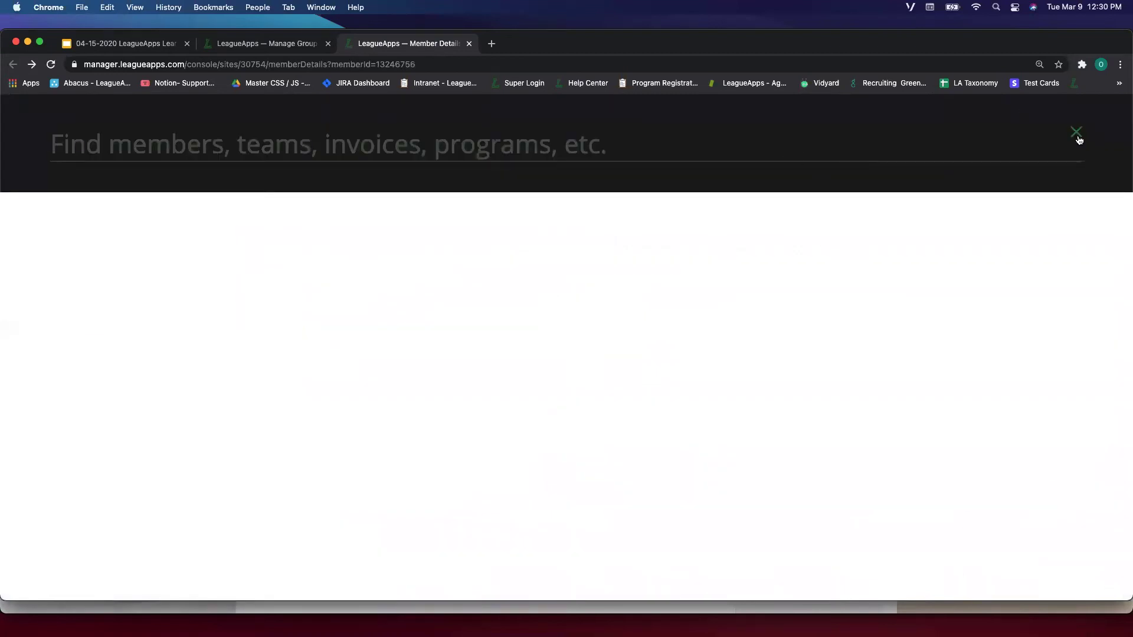
pyautogui.click(1077, 133)
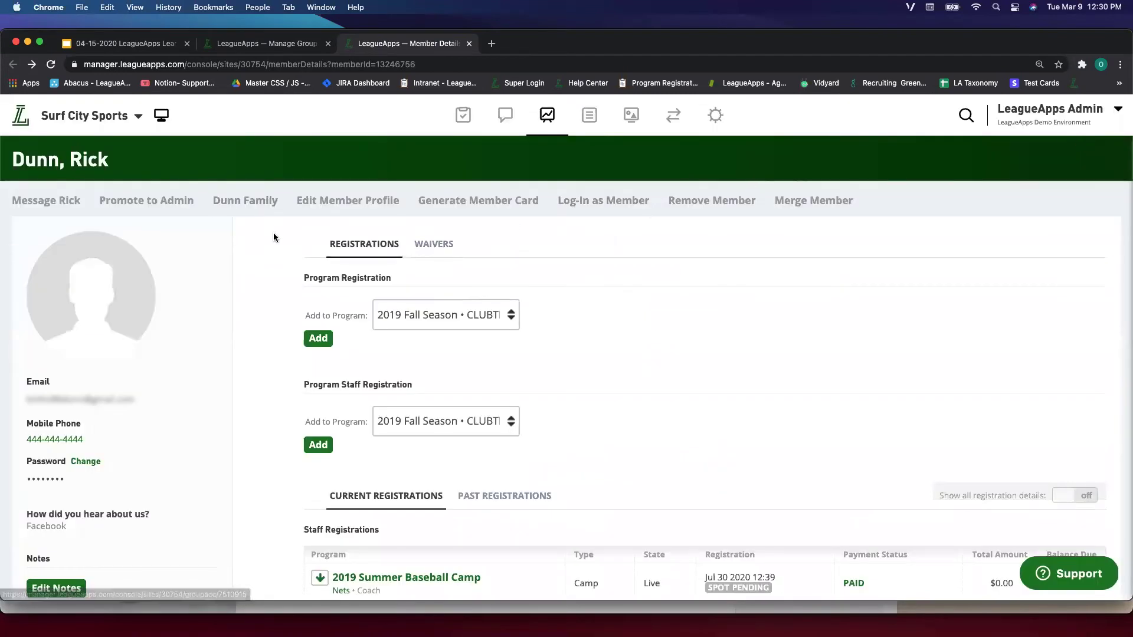
pyautogui.click(245, 202)
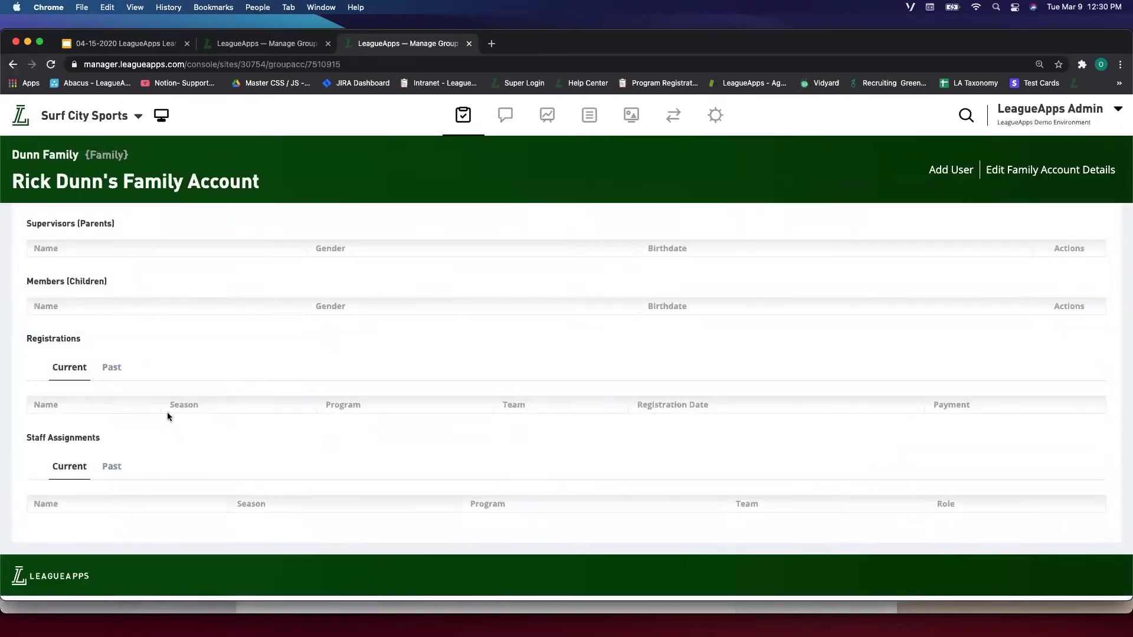
pyautogui.click(292, 45)
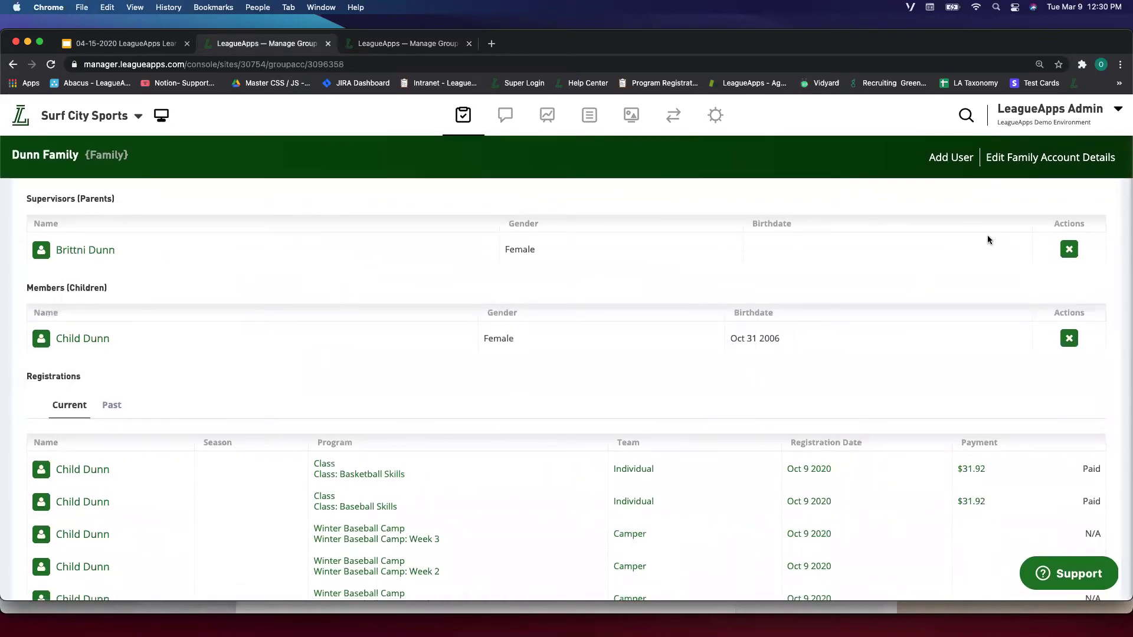
# - Start adding an account member as Supervisor (Parent), linking an Existing User
pyautogui.click(1003, 158)
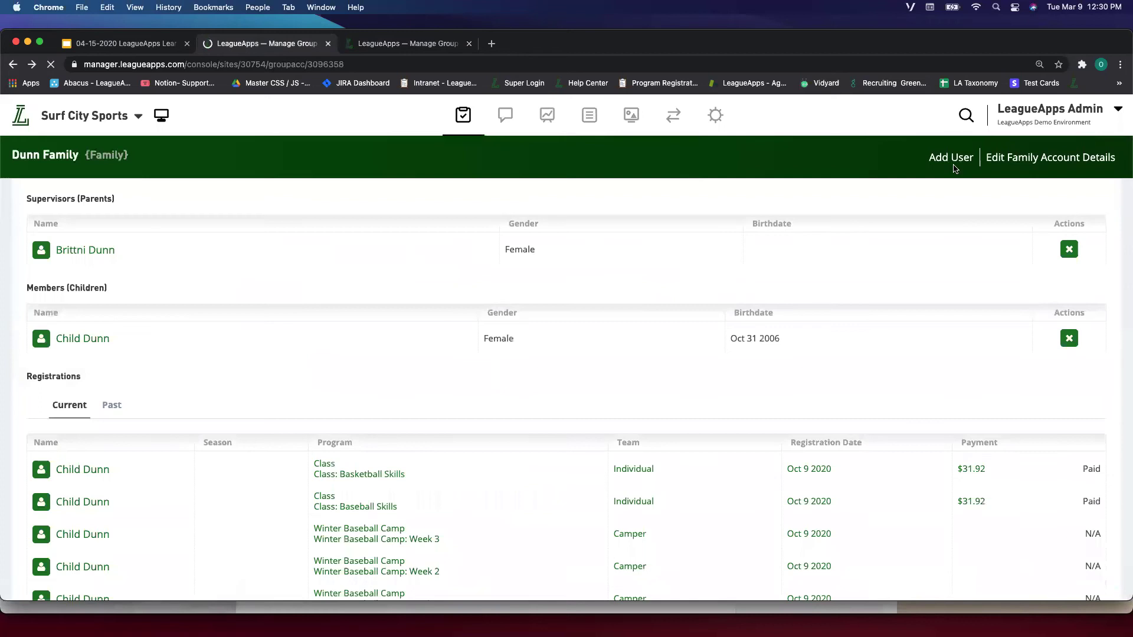
pyautogui.click(951, 158)
pyautogui.click(544, 343)
pyautogui.scroll(-1, 548, 346)
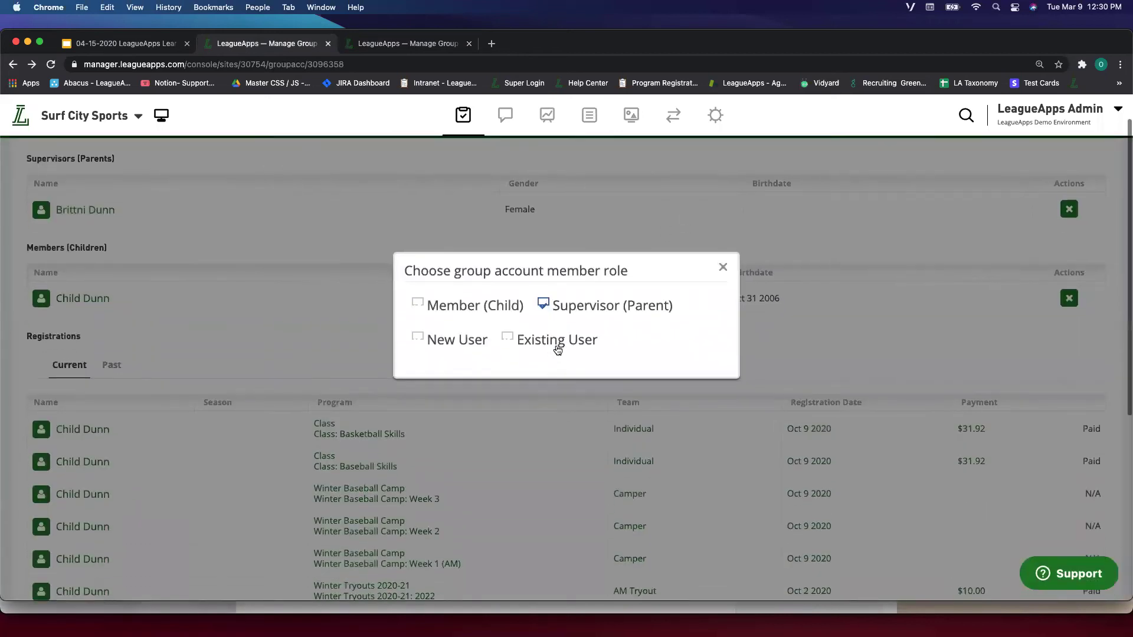
pyautogui.click(517, 341)
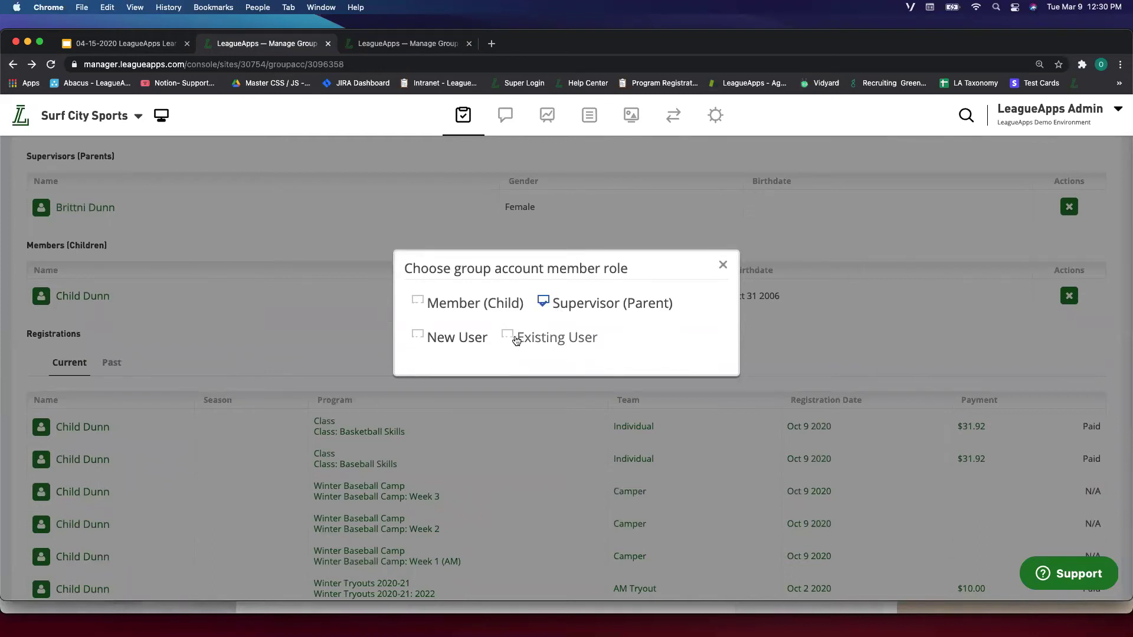
pyautogui.click(477, 396)
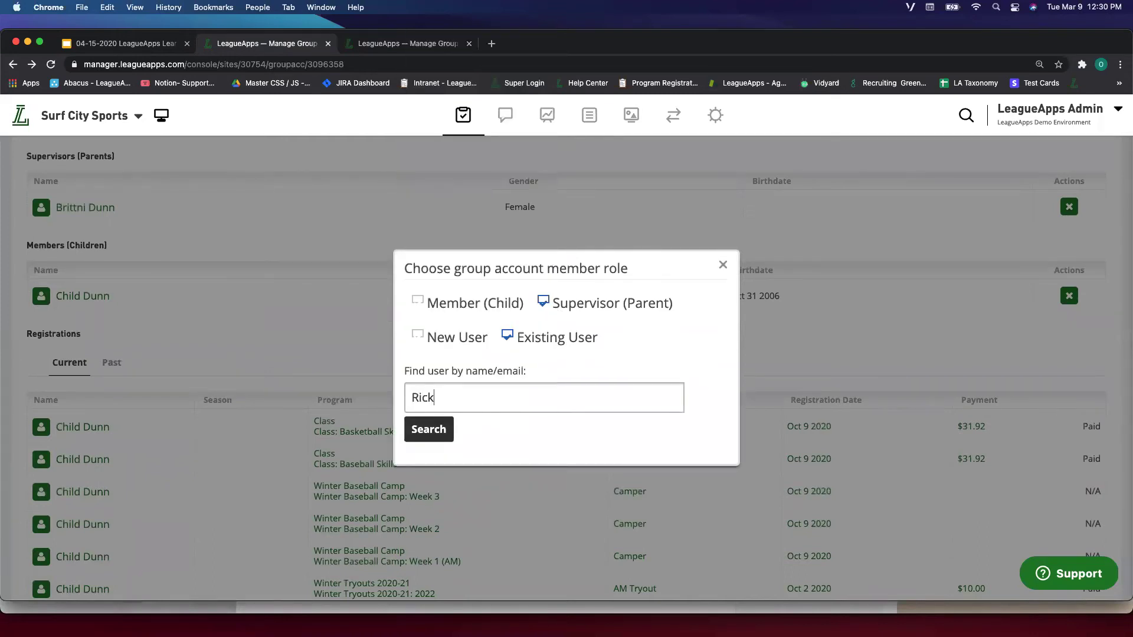
# - Search existing users by the father's first name and add him as supervisor
pyautogui.click(438, 431)
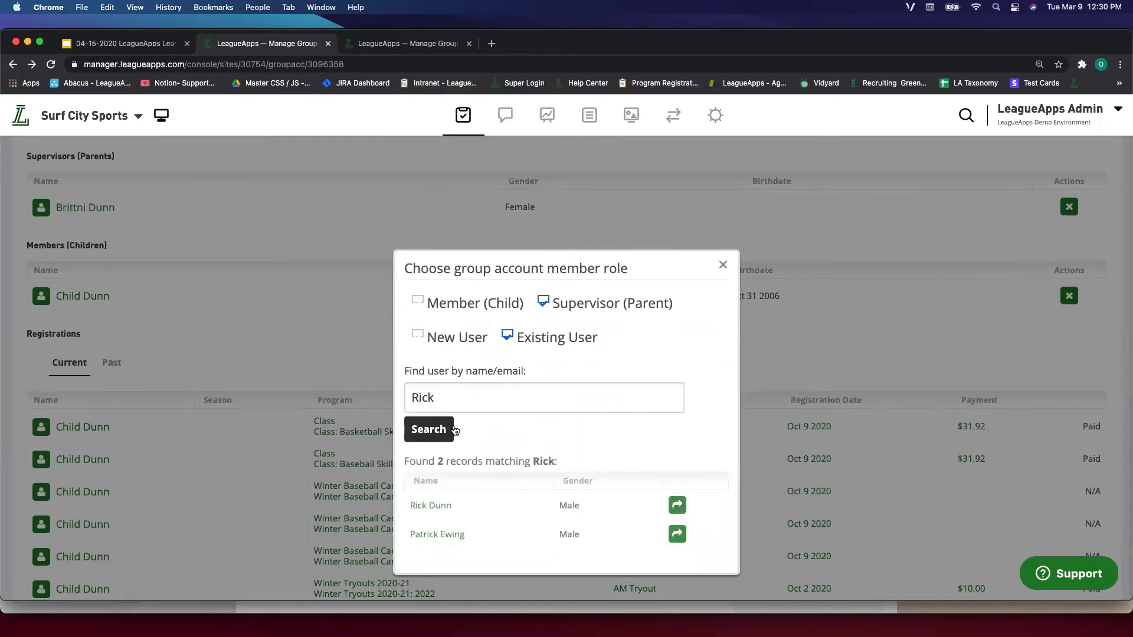
pyautogui.scroll(-1, 472, 401)
pyautogui.click(481, 370)
pyautogui.click(424, 406)
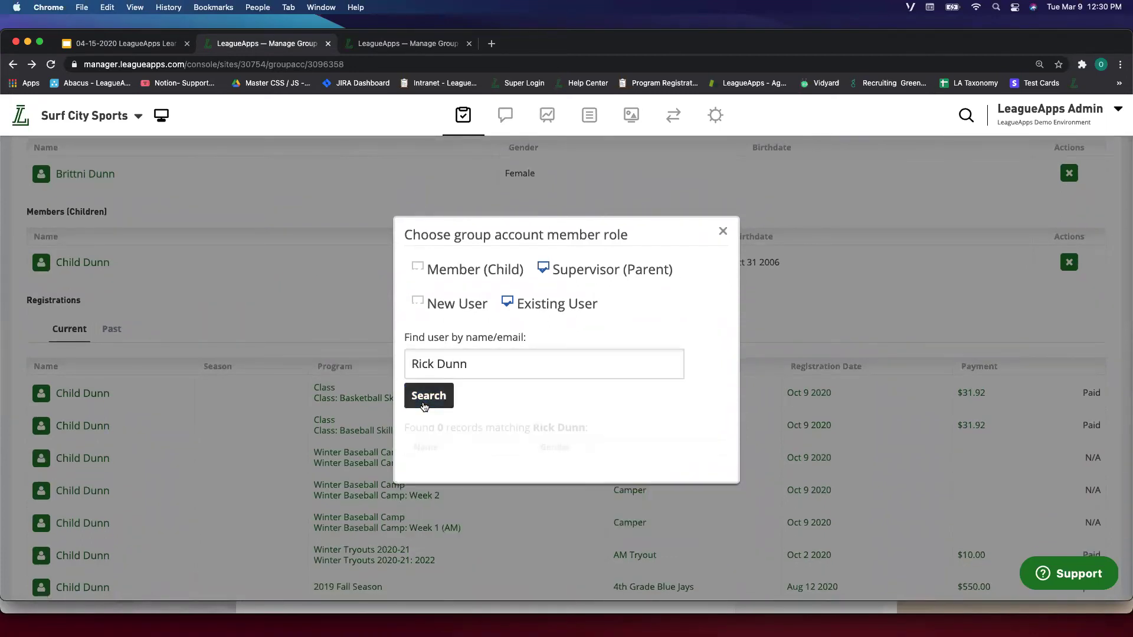
pyautogui.doubleClick(452, 364)
pyautogui.press('BackSpace')
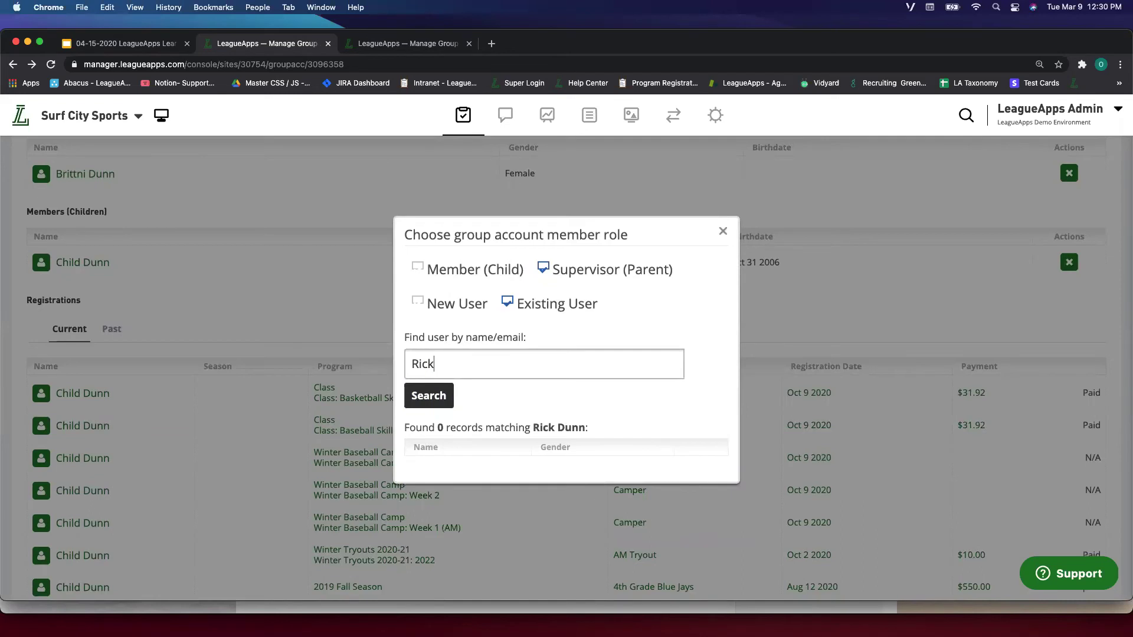
pyautogui.click(437, 397)
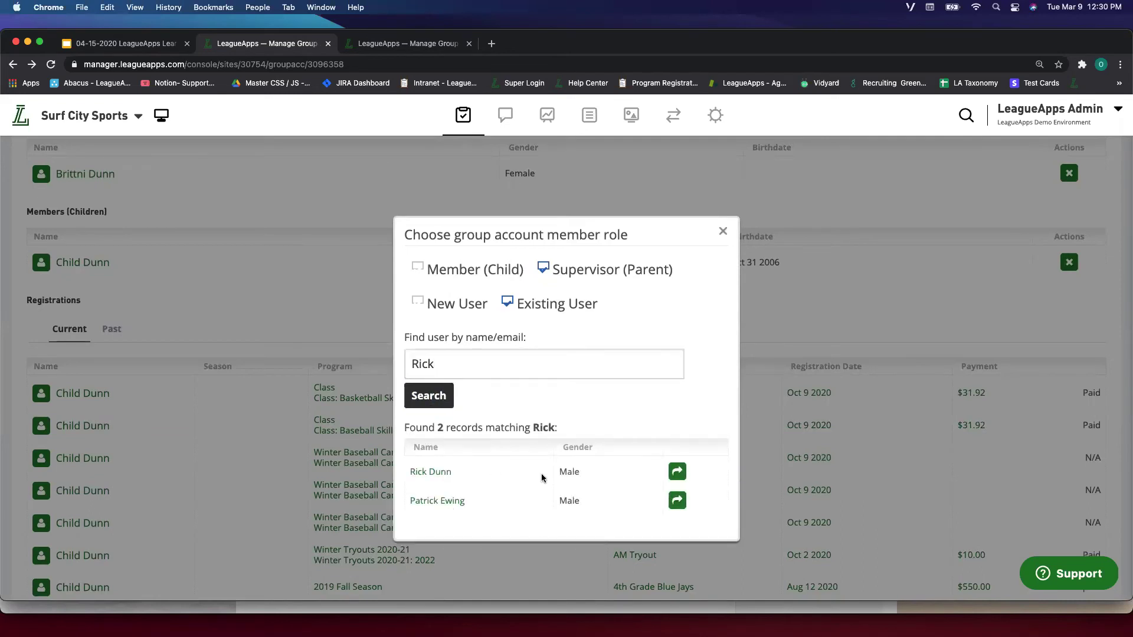
pyautogui.click(677, 473)
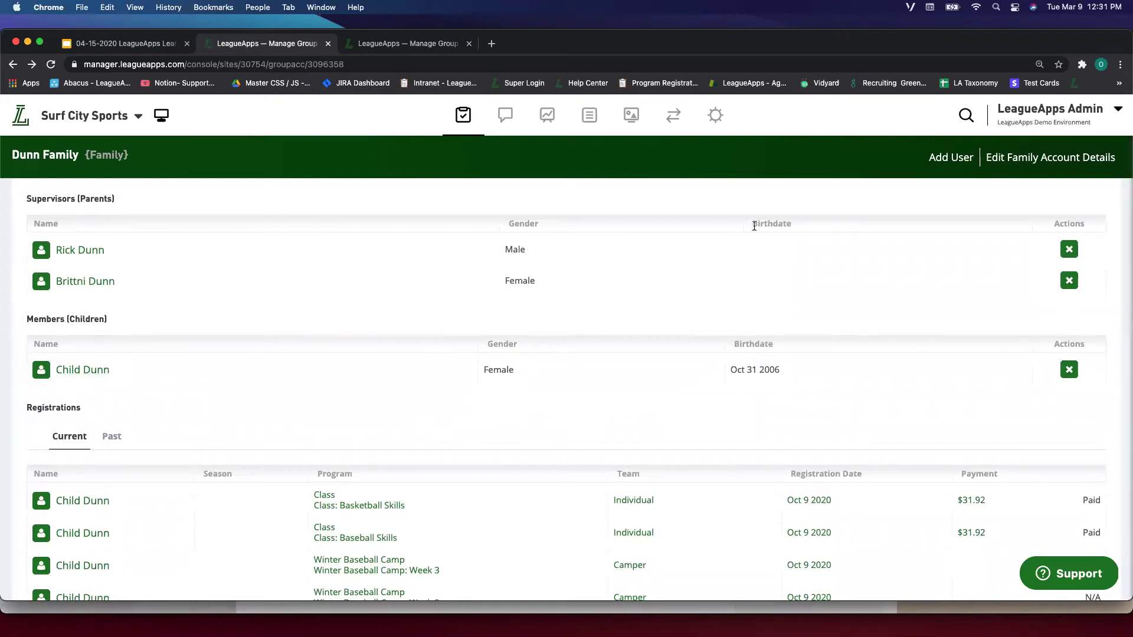
pyautogui.click(966, 115)
pyautogui.write('Child')
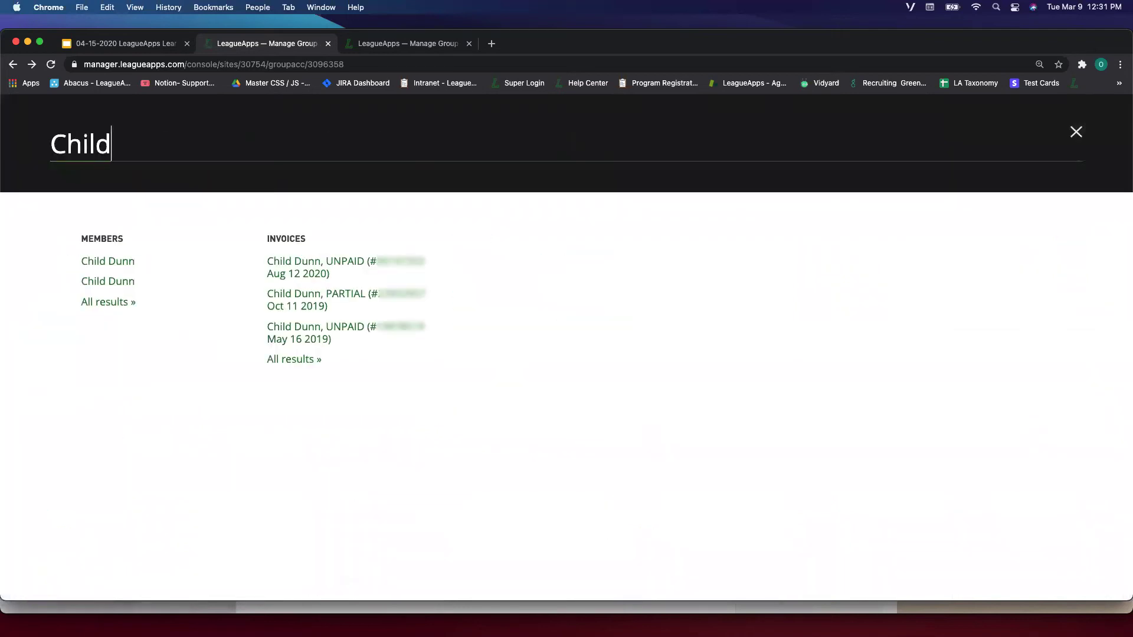
pyautogui.keyDown('super'); pyautogui.click(111, 260); pyautogui.keyUp('super')
pyautogui.keyDown('super'); pyautogui.click(114, 288); pyautogui.keyUp('super')
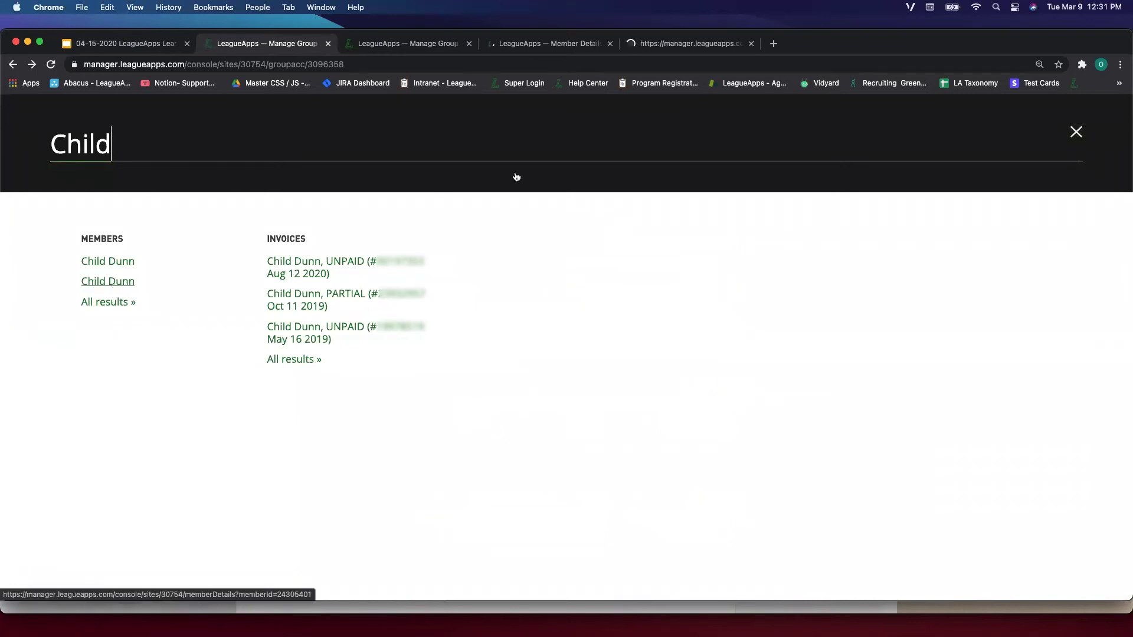
pyautogui.click(554, 43)
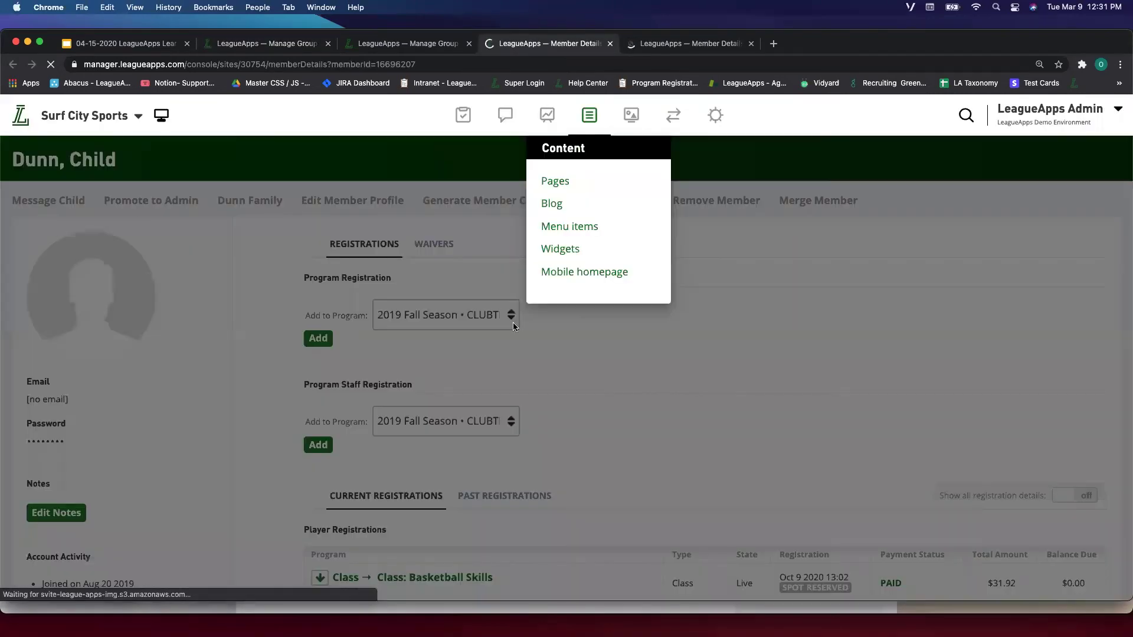
pyautogui.scroll(-3, 480, 443)
pyautogui.scroll(3, 480, 444)
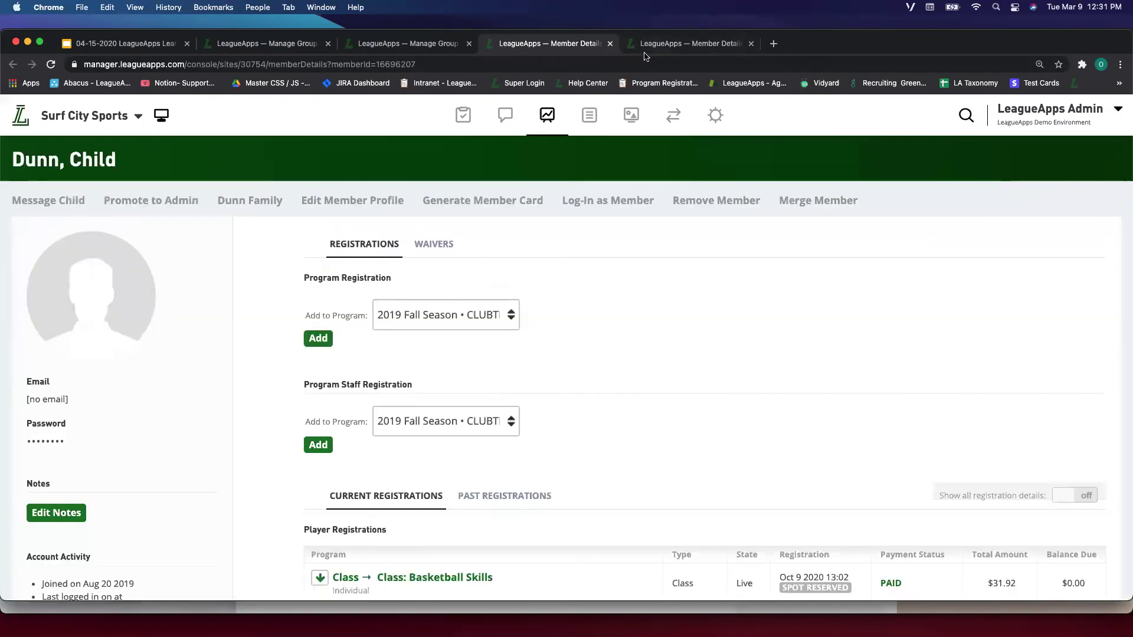
pyautogui.click(647, 43)
pyautogui.click(611, 44)
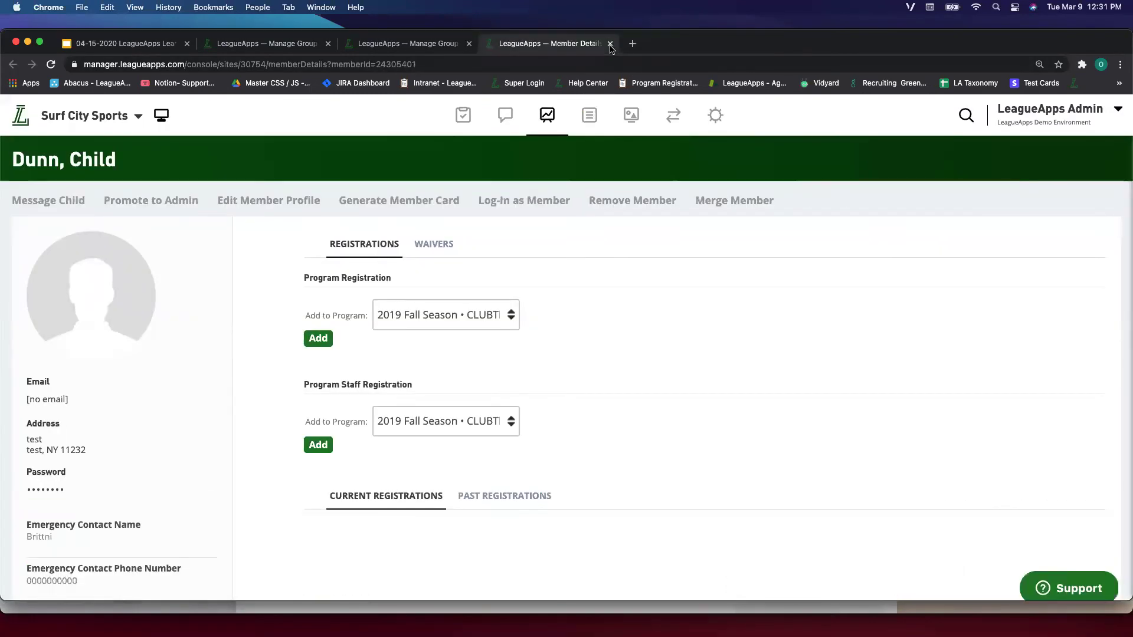
pyautogui.press('super+w')
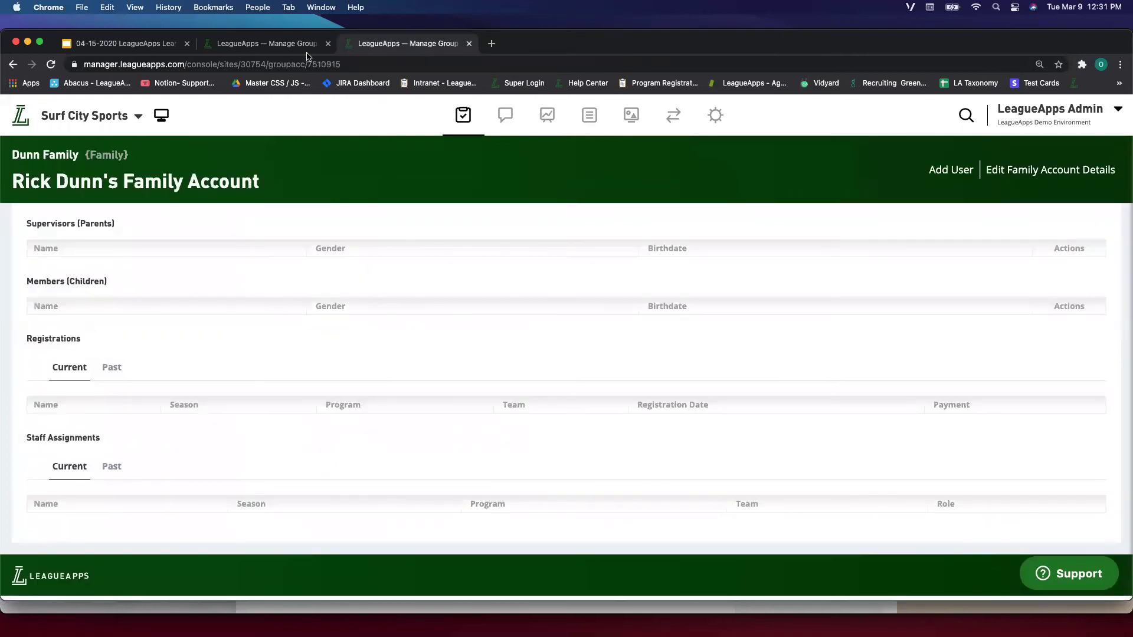
pyautogui.click(293, 43)
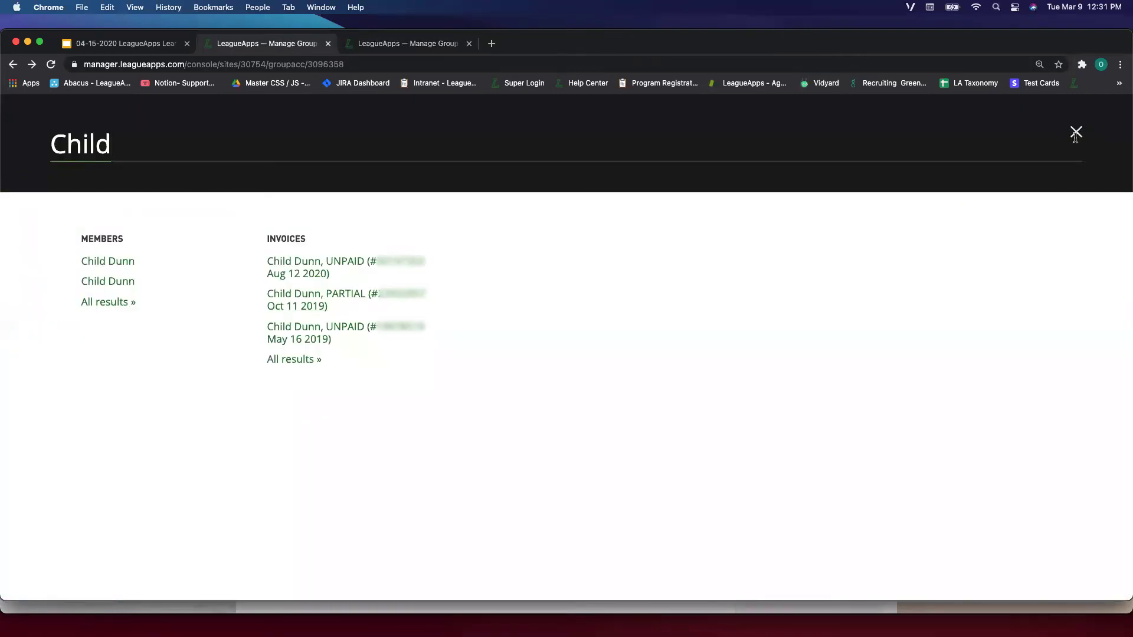
pyautogui.click(1076, 131)
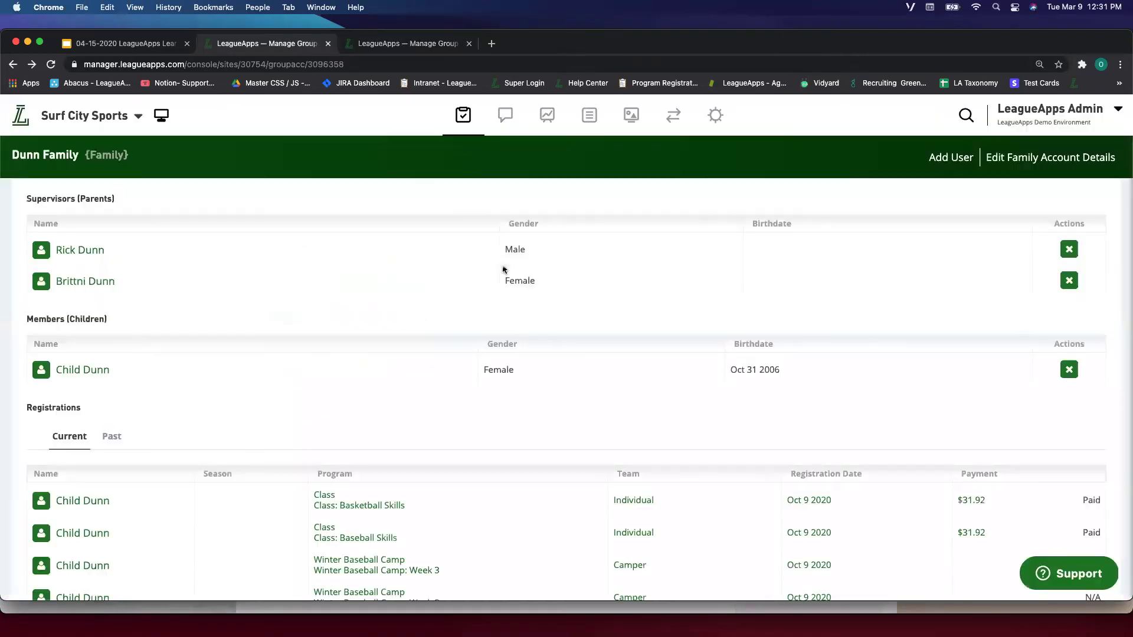
# - Open the child's full profile and start Merge Member
pyautogui.click(80, 372)
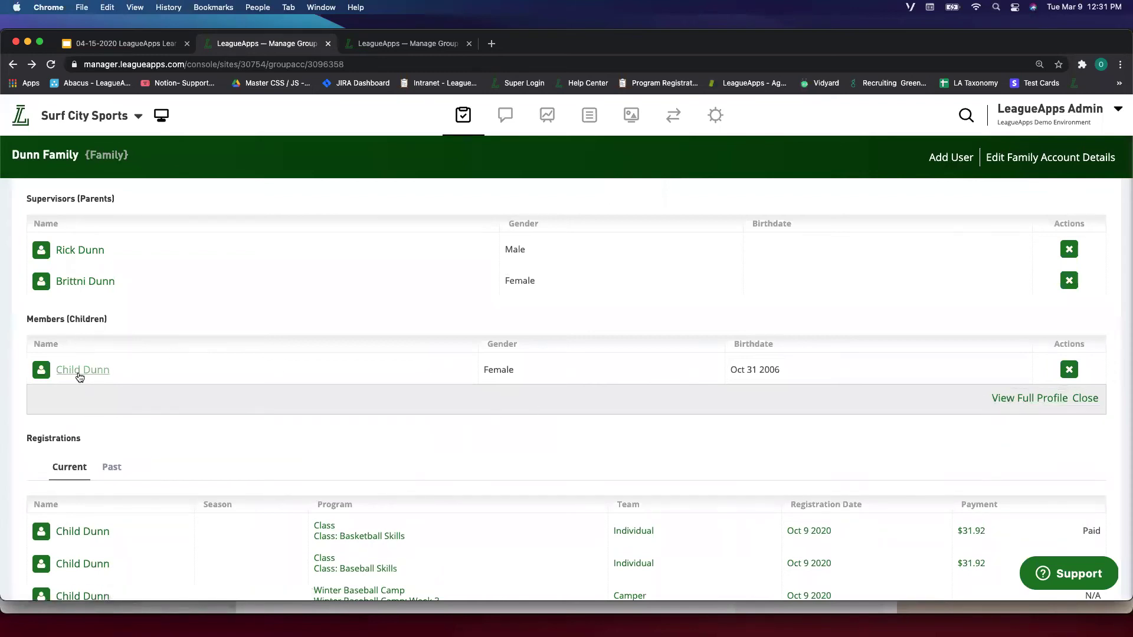
pyautogui.click(1005, 401)
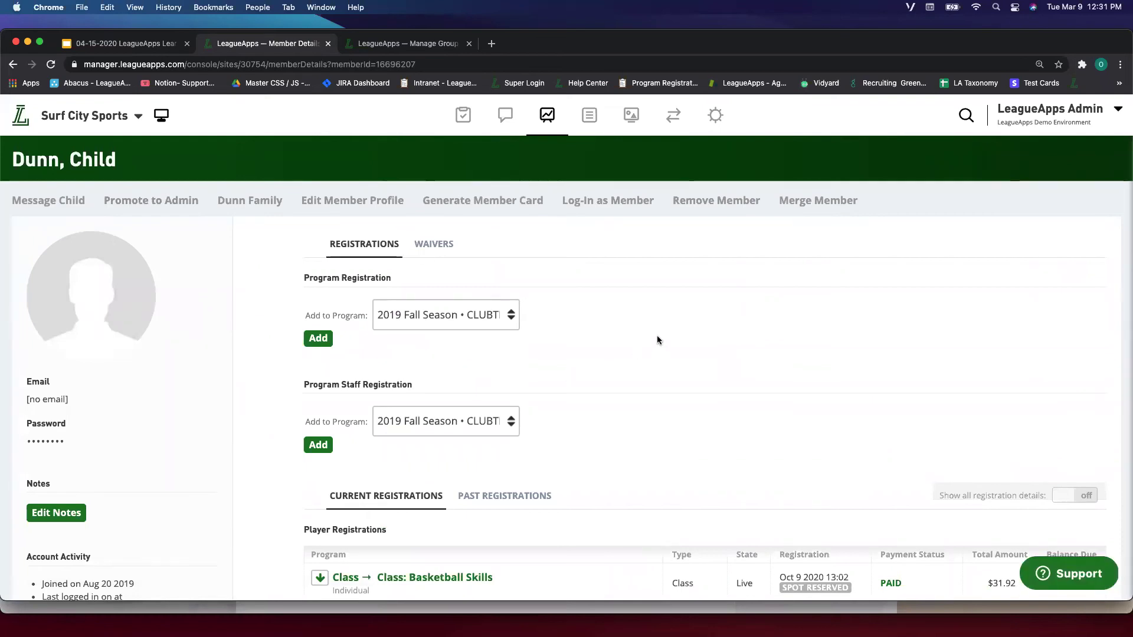
pyautogui.scroll(-1, 498, 271)
pyautogui.click(794, 169)
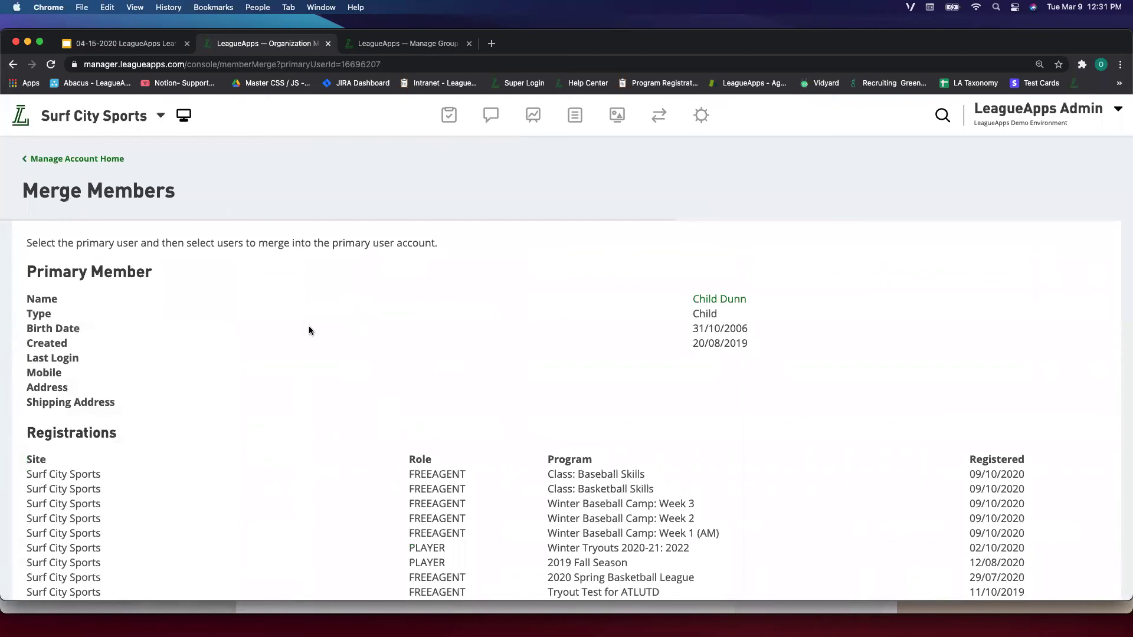
# - Review the possible duplicate child records listed for merging
pyautogui.scroll(-5, 309, 328)
pyautogui.scroll(-3, 309, 331)
pyautogui.scroll(1, 466, 398)
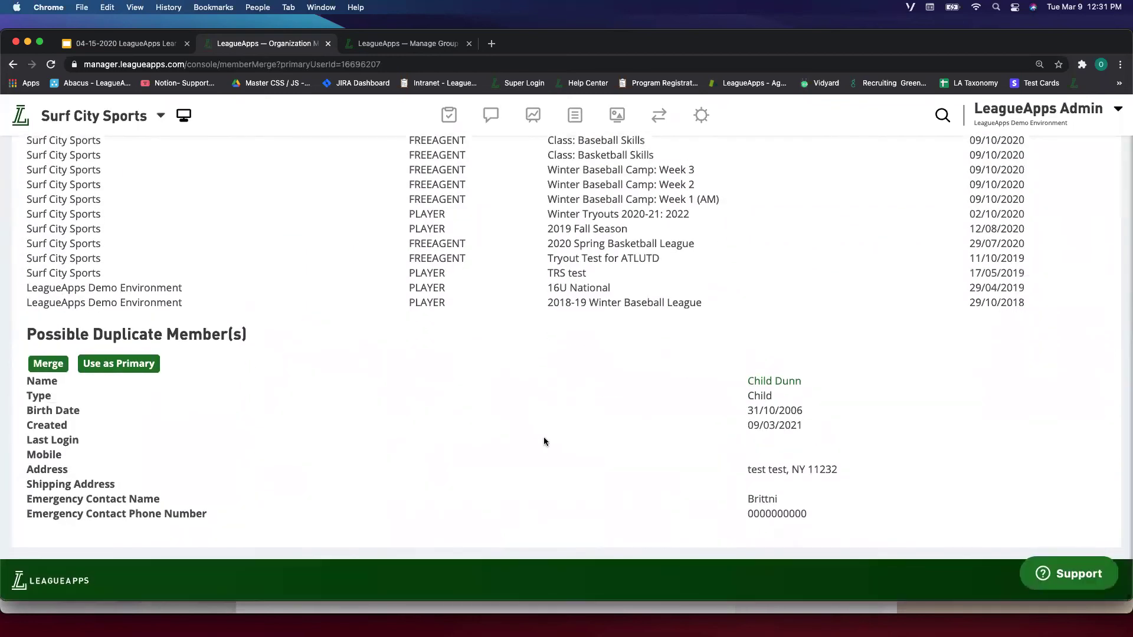
pyautogui.scroll(3, 544, 441)
pyautogui.scroll(-1, 543, 442)
pyautogui.moveTo(731, 449); pyautogui.dragTo(803, 567)
pyautogui.click(837, 520)
pyautogui.scroll(-2, 837, 516)
pyautogui.moveTo(841, 523); pyautogui.dragTo(739, 392)
pyautogui.click(739, 393)
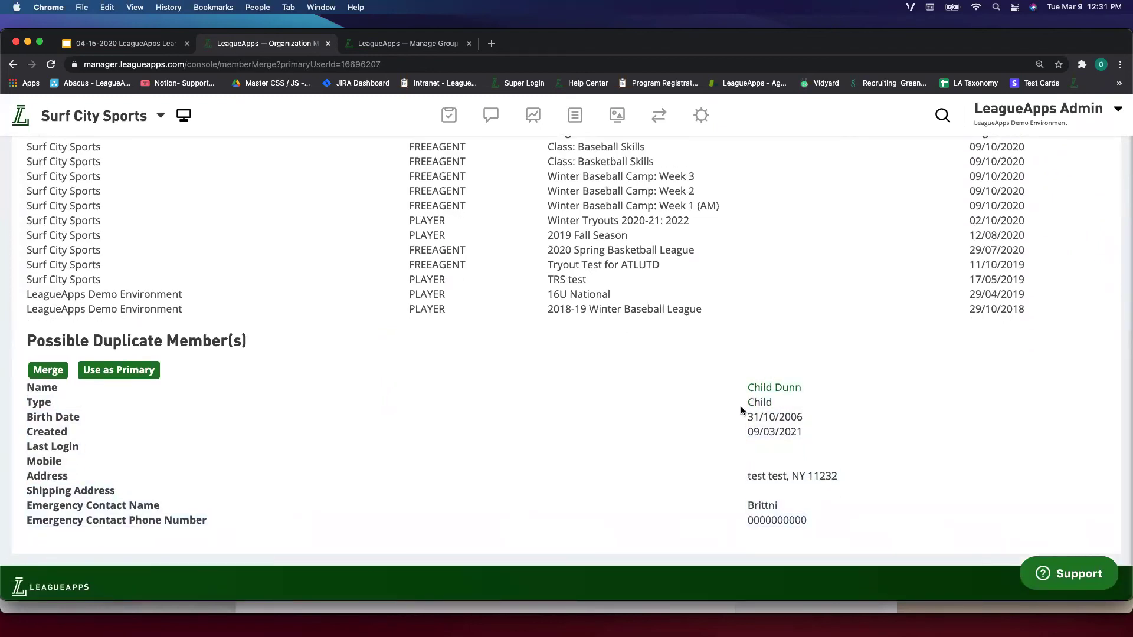
pyautogui.scroll(3, 765, 427)
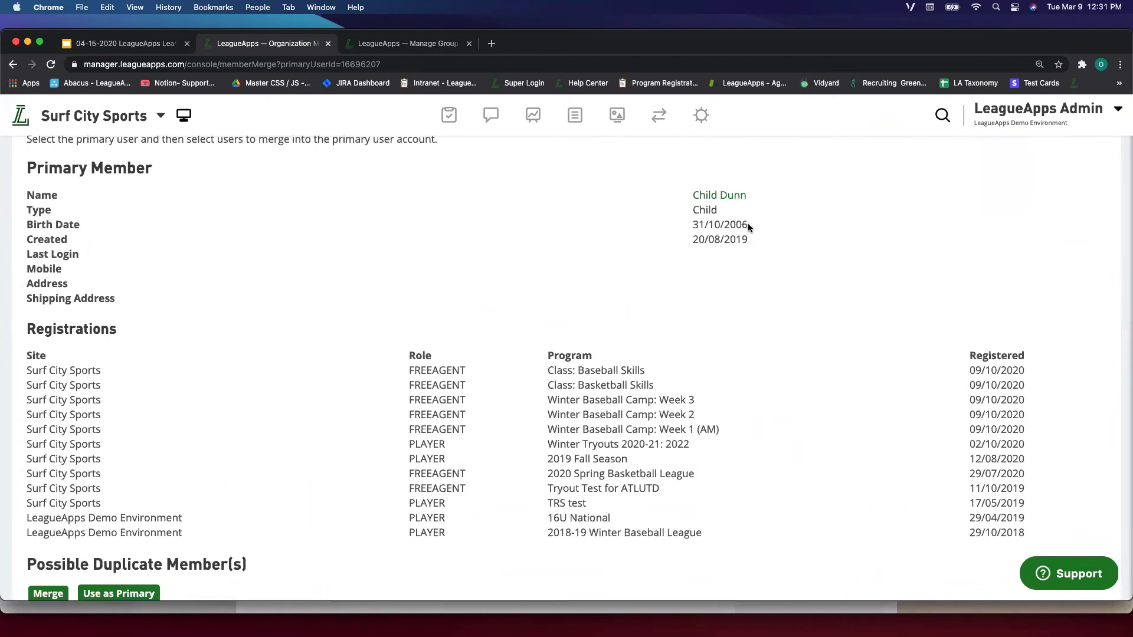
pyautogui.scroll(-5, 760, 232)
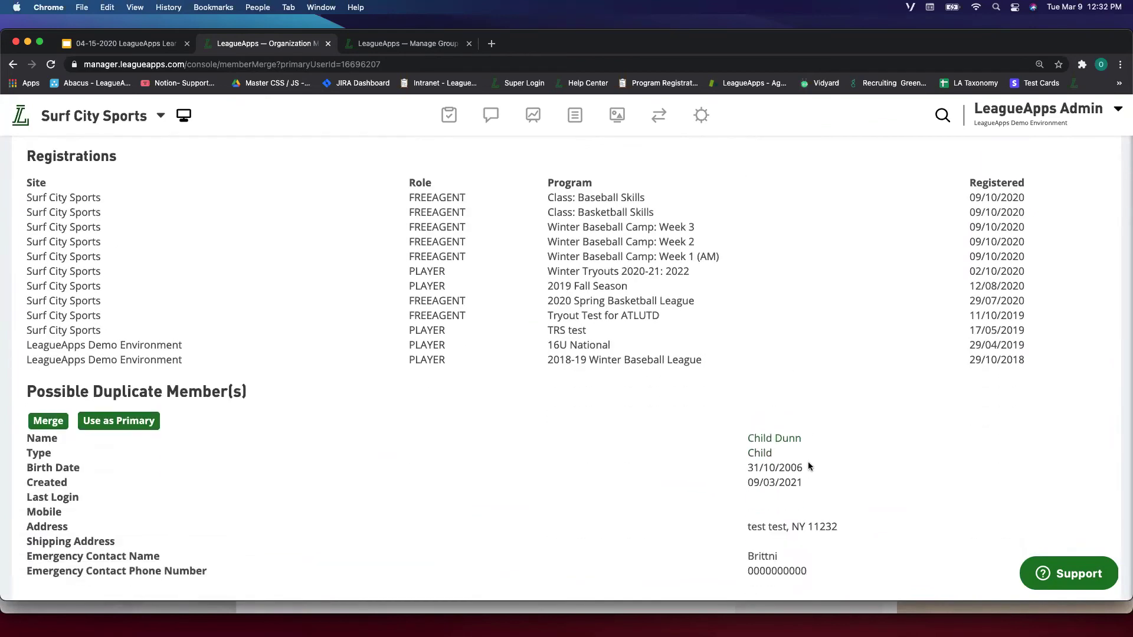
pyautogui.scroll(7, 808, 466)
pyautogui.scroll(-4, 757, 405)
pyautogui.scroll(-2, 756, 406)
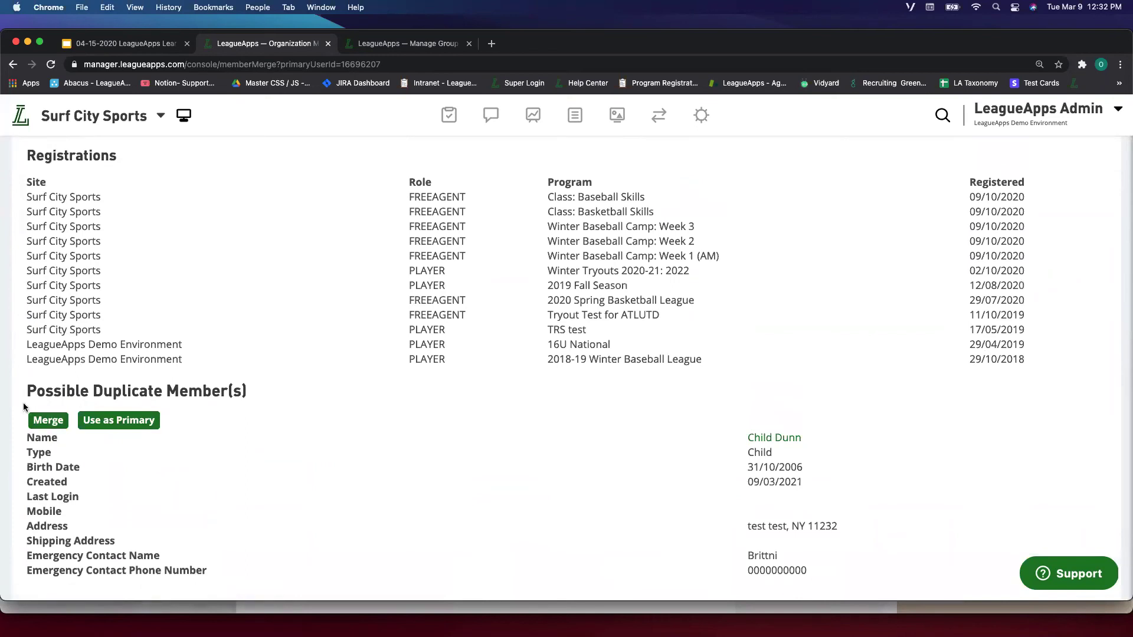
pyautogui.scroll(8, 125, 371)
pyautogui.scroll(-5, 150, 410)
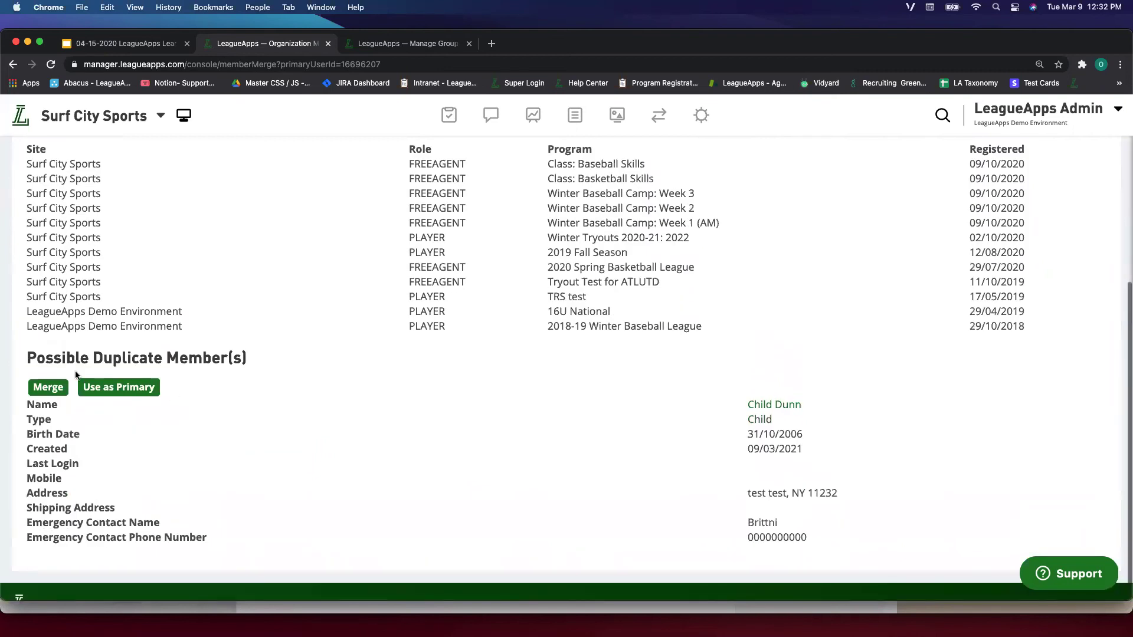
# - Merge the duplicate child record into the primary record and confirm
pyautogui.click(48, 387)
pyautogui.click(488, 382)
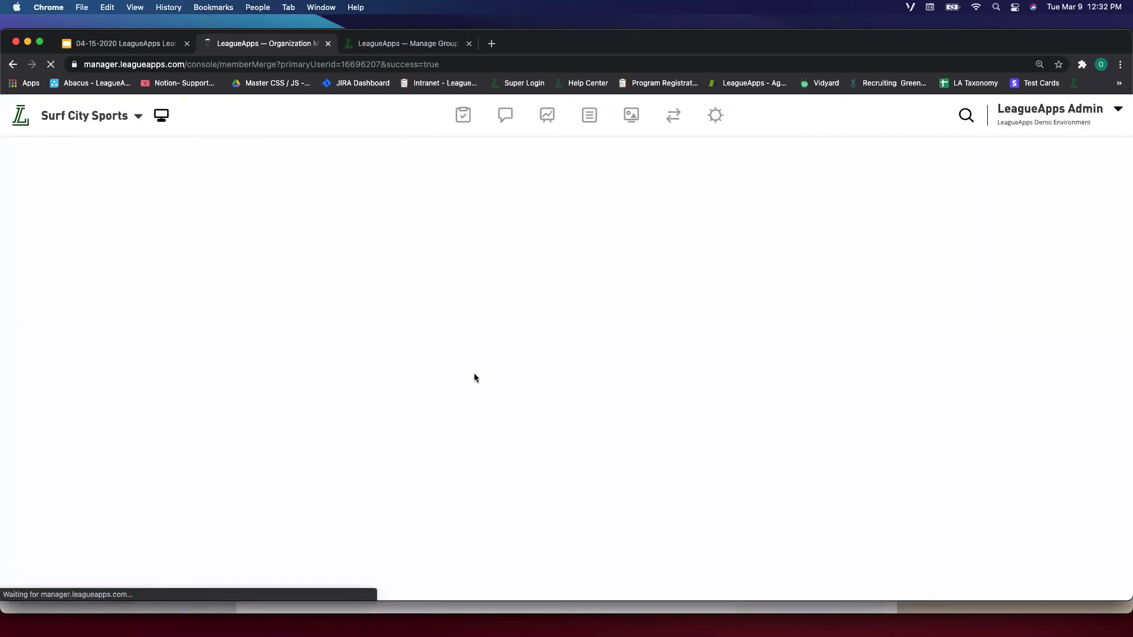
pyautogui.click(717, 337)
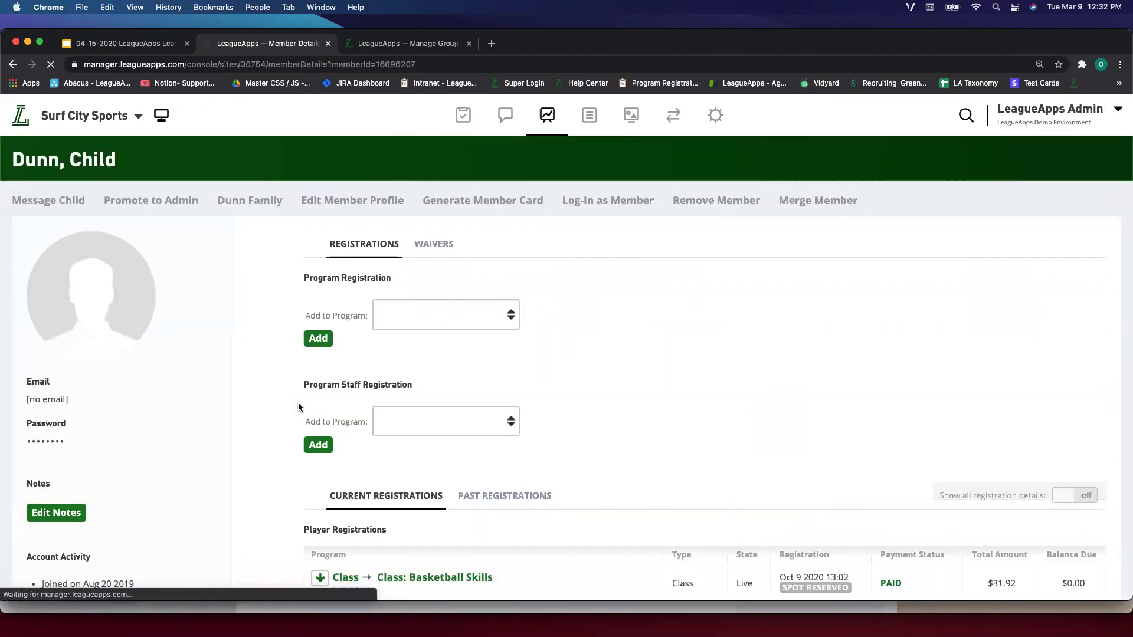
# - Check the family account lists both parents and one child, then open the child's full profile
pyautogui.click(233, 204)
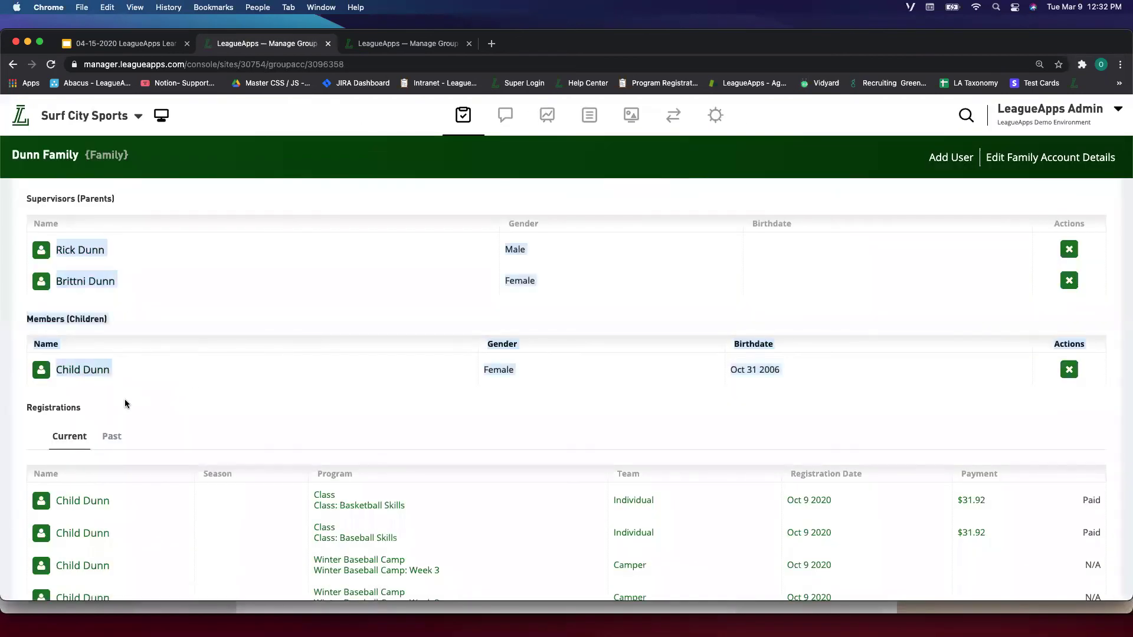
pyautogui.moveTo(125, 400); pyautogui.dragTo(118, 276)
pyautogui.moveTo(143, 230); pyautogui.dragTo(233, 325)
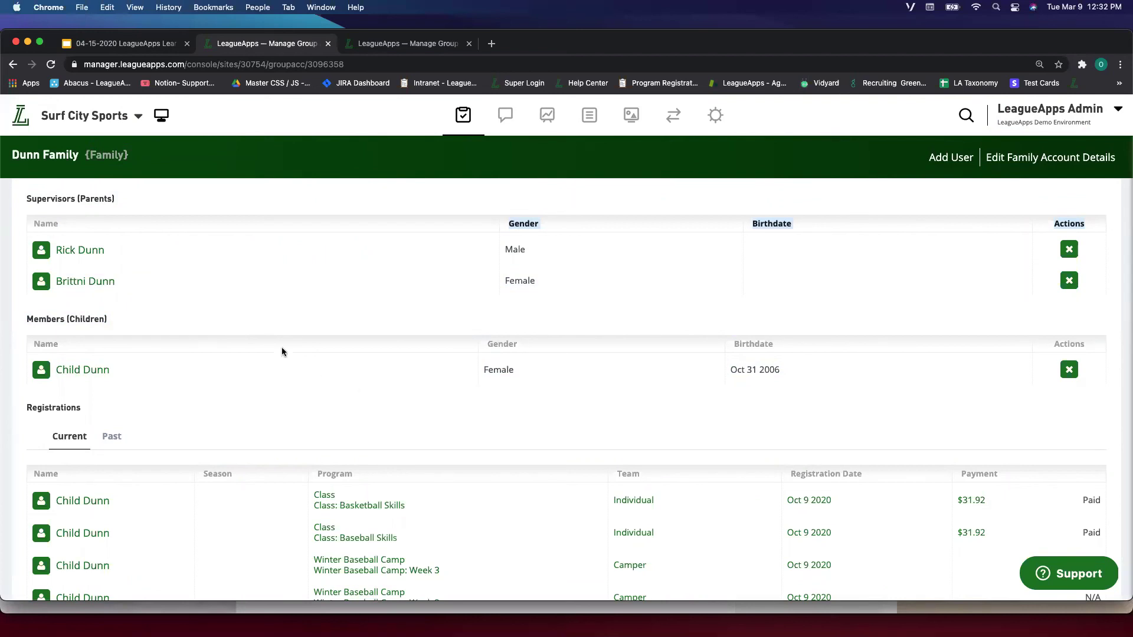
pyautogui.click(244, 332)
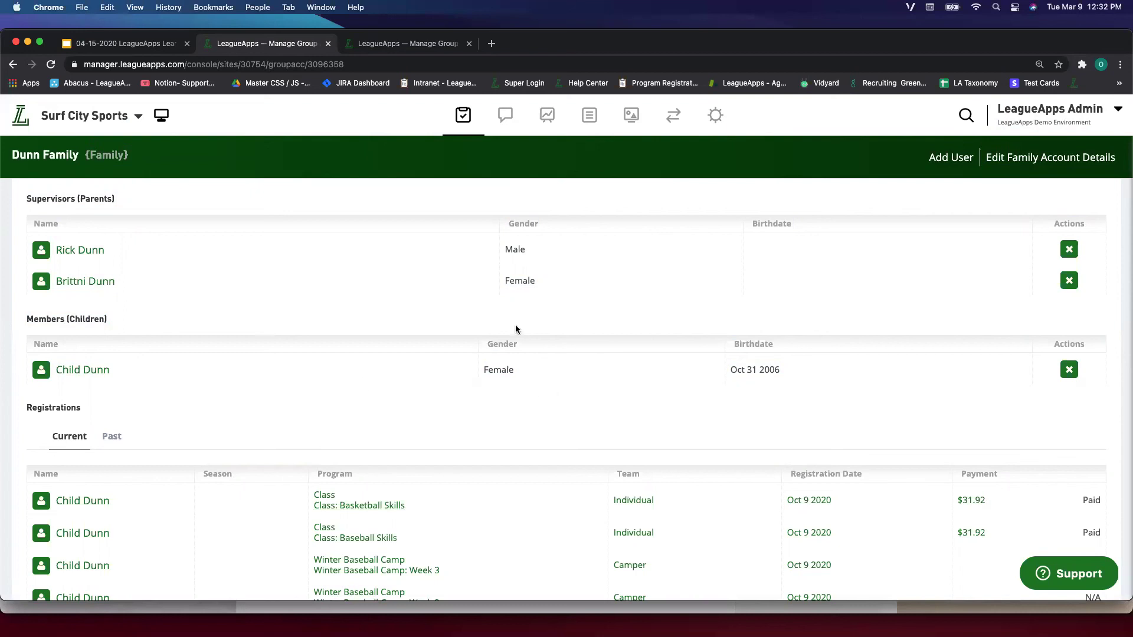
pyautogui.click(104, 370)
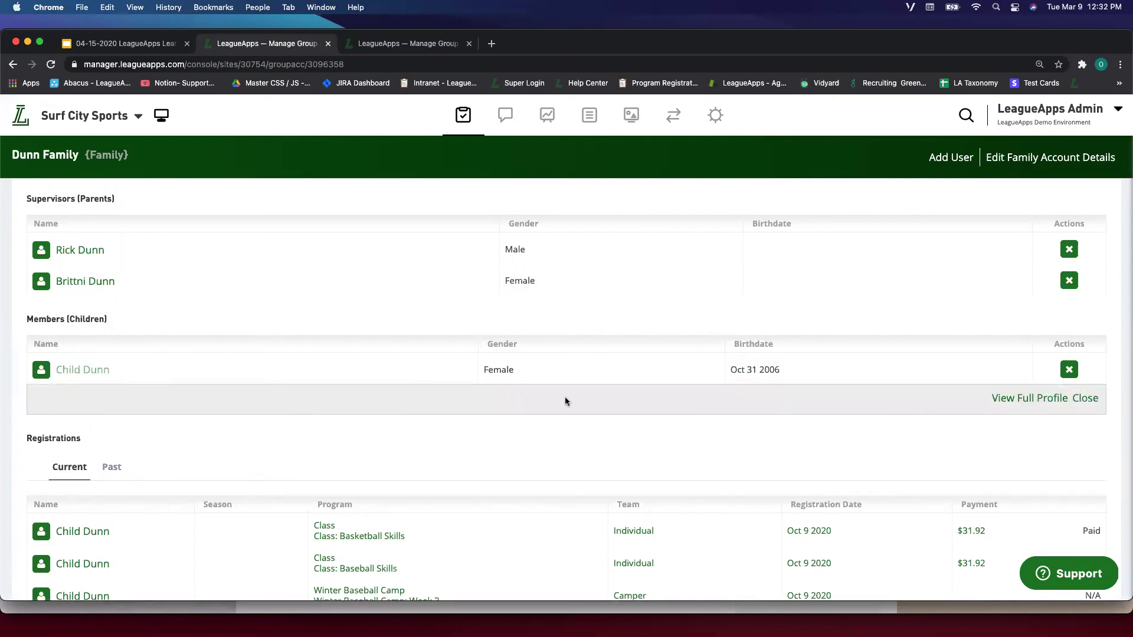
pyautogui.click(1018, 398)
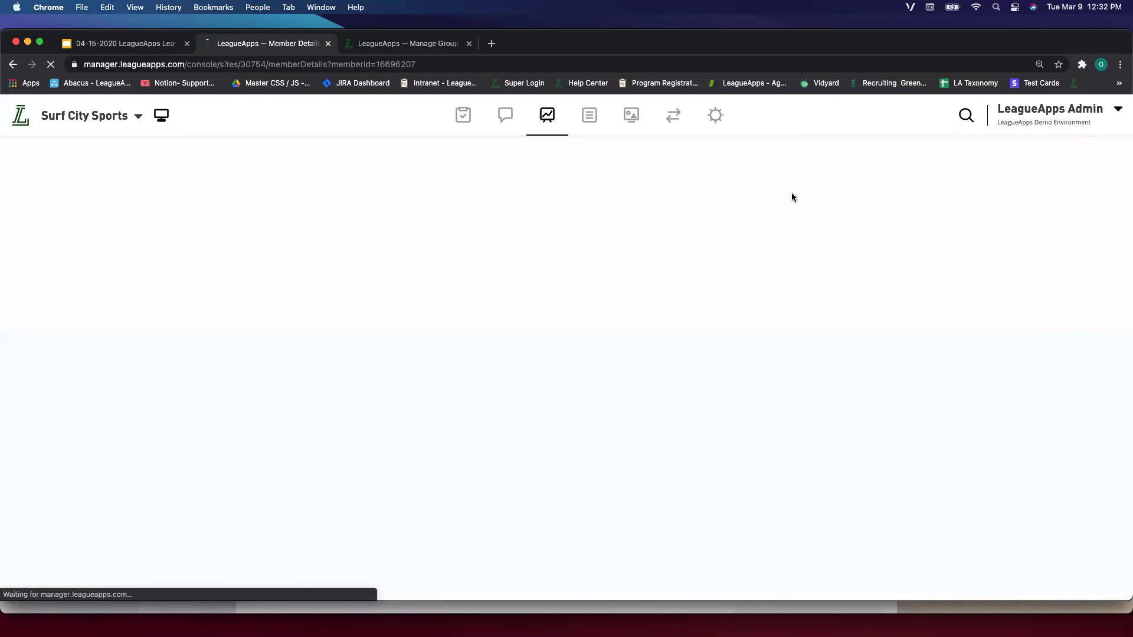